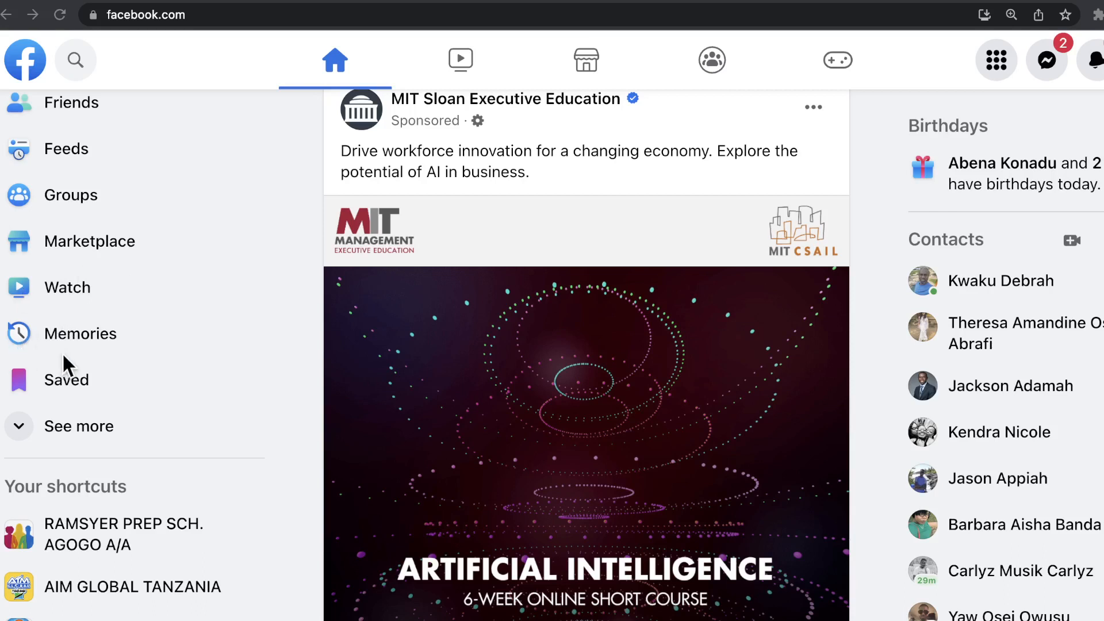
# Expand the full list of Facebook features and examine its entries from Friends down to Voting Information Center.
pyautogui.scroll(2, 58, 428)
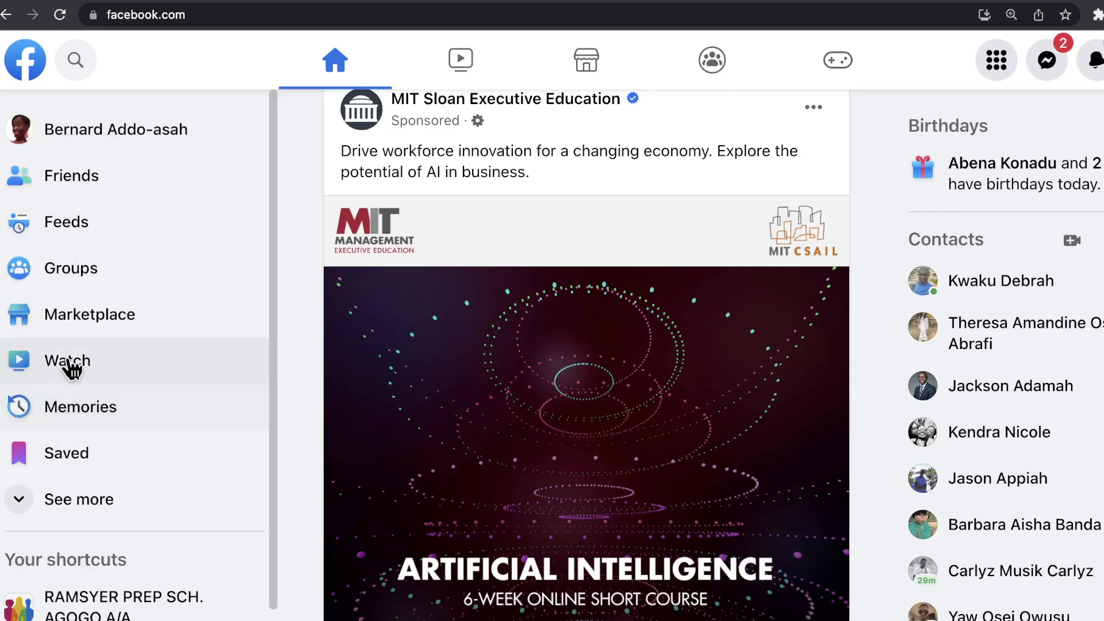
pyautogui.scroll(-3, 70, 366)
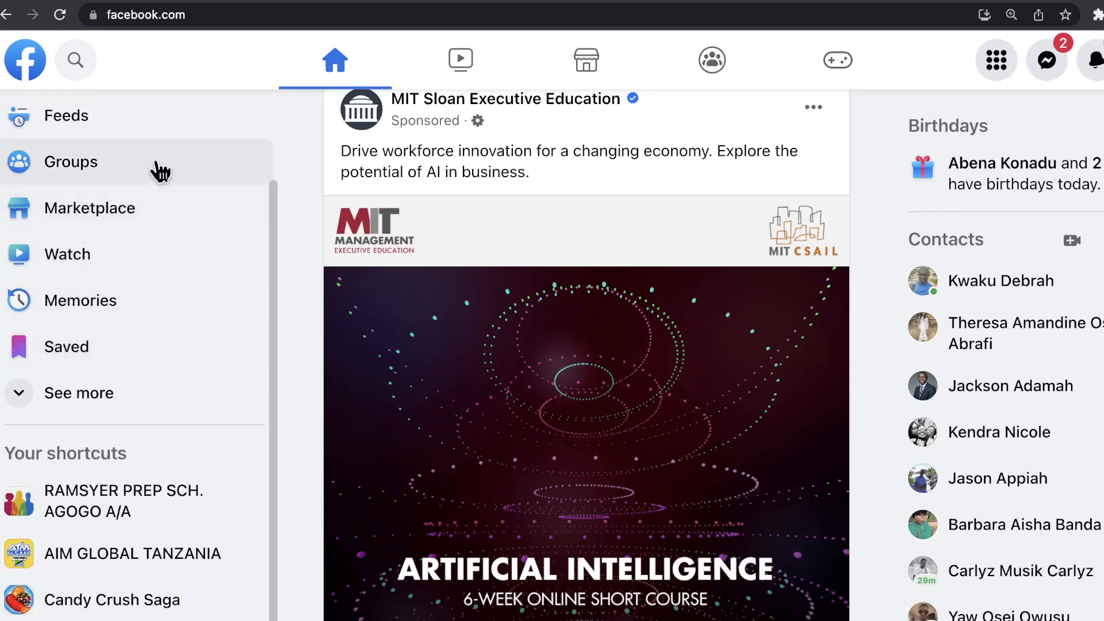
pyautogui.scroll(2, 83, 362)
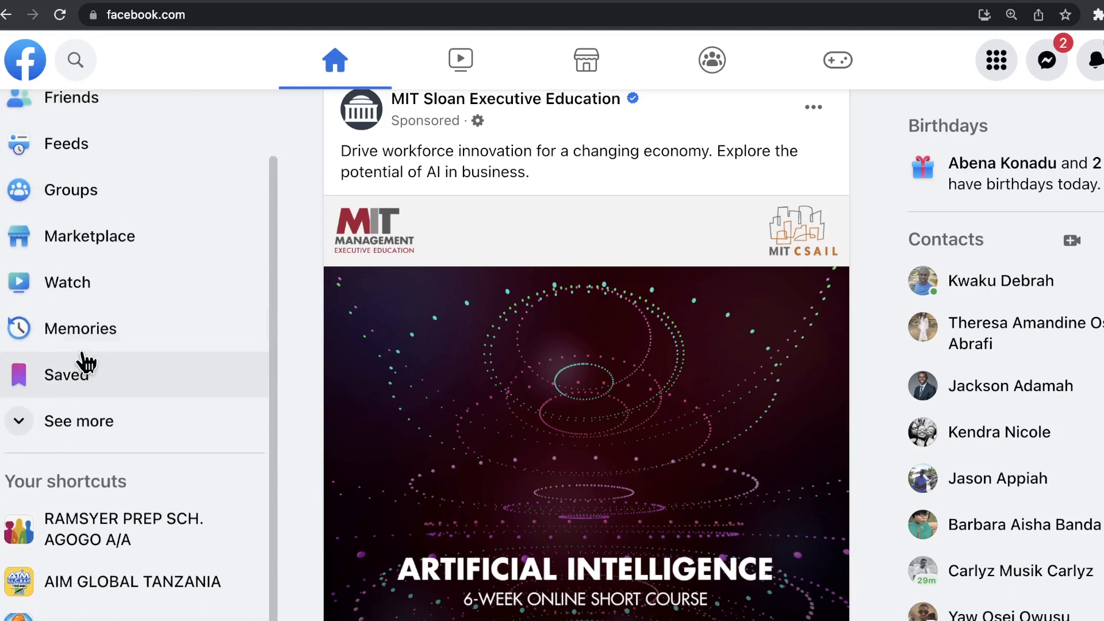
pyautogui.scroll(-2, 80, 358)
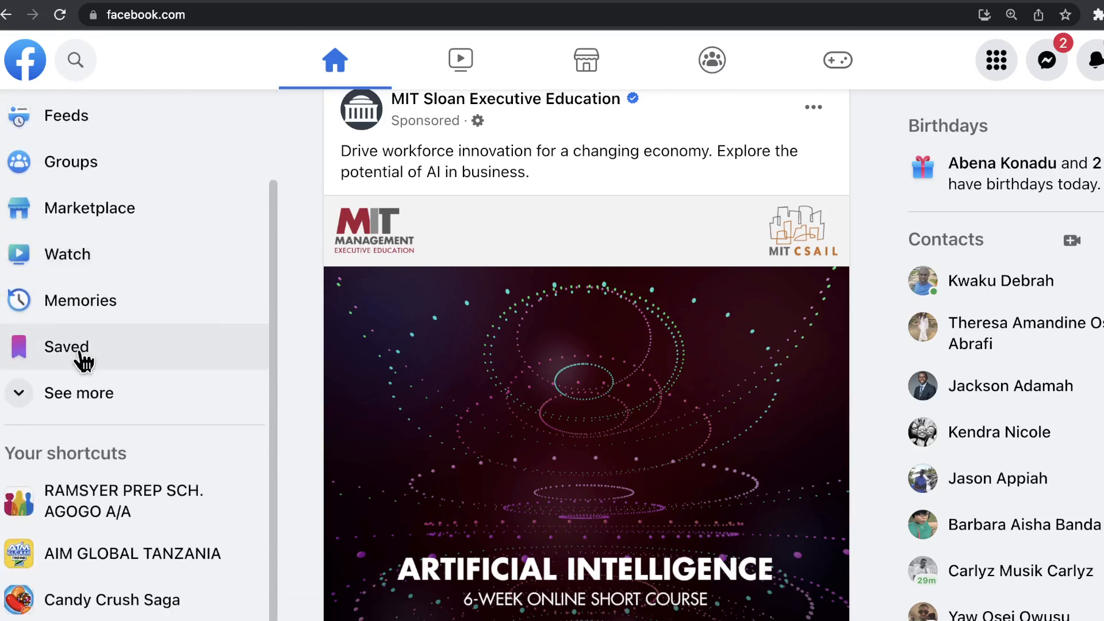
pyautogui.click(80, 395)
pyautogui.scroll(-3, 83, 397)
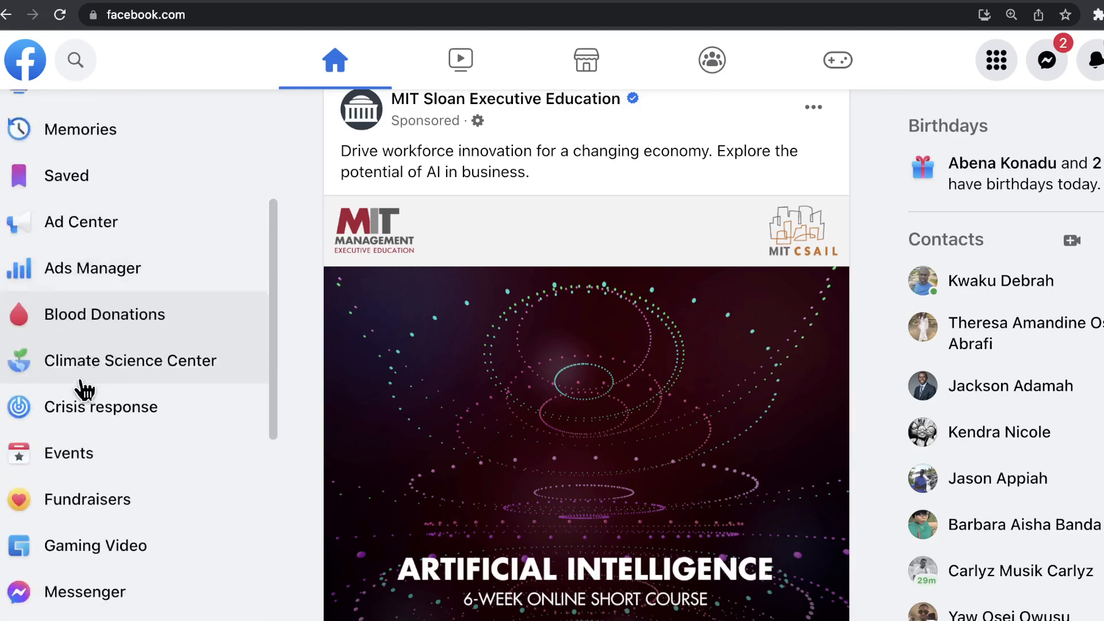
pyautogui.scroll(-10, 83, 393)
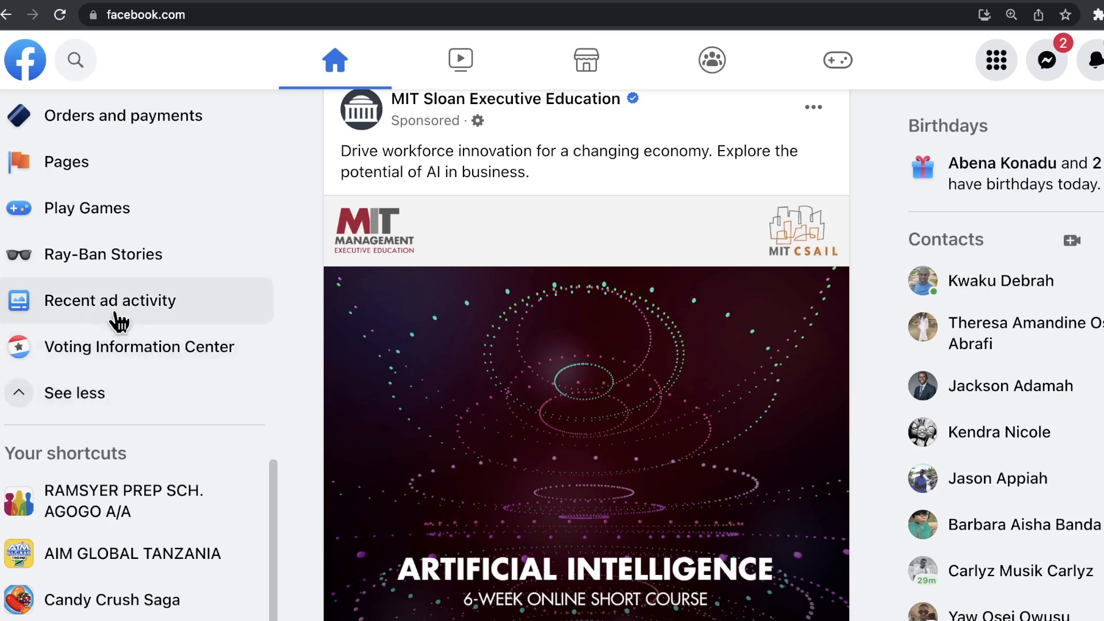
pyautogui.scroll(2, 115, 320)
pyautogui.scroll(3, 117, 321)
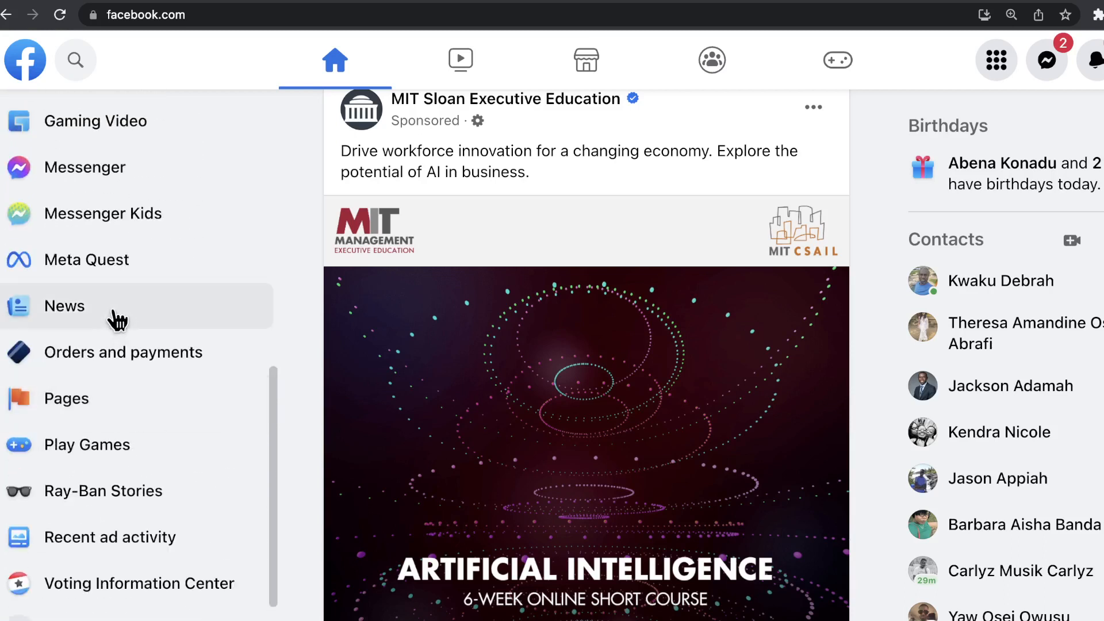
pyautogui.scroll(1, 111, 316)
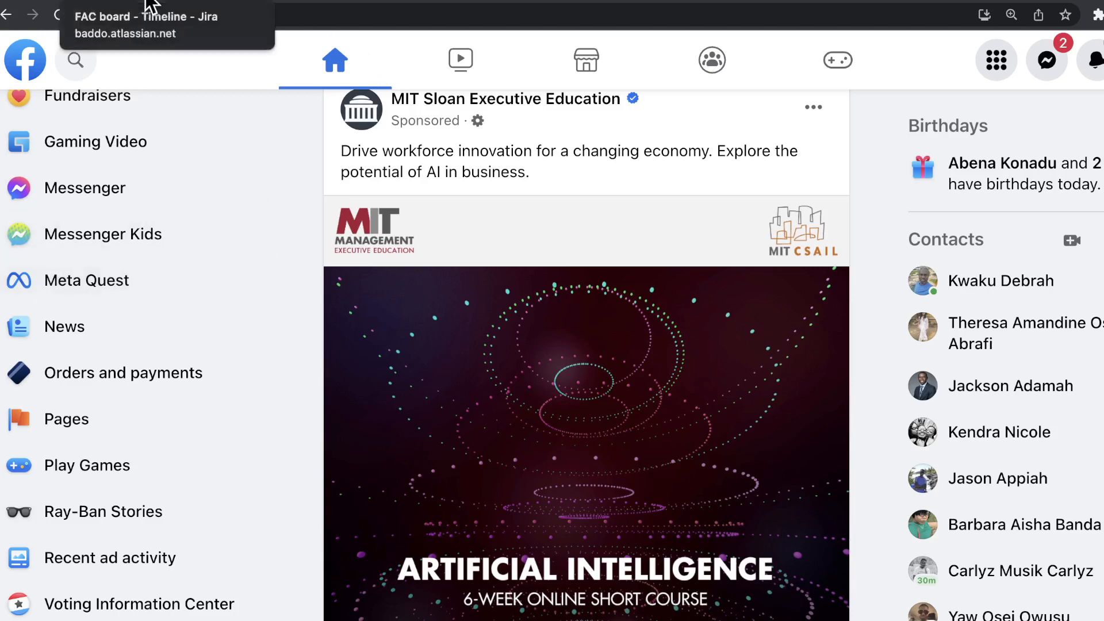
# Switch to Jira and review the epics on the FAC board timeline.
pyautogui.click(148, 5)
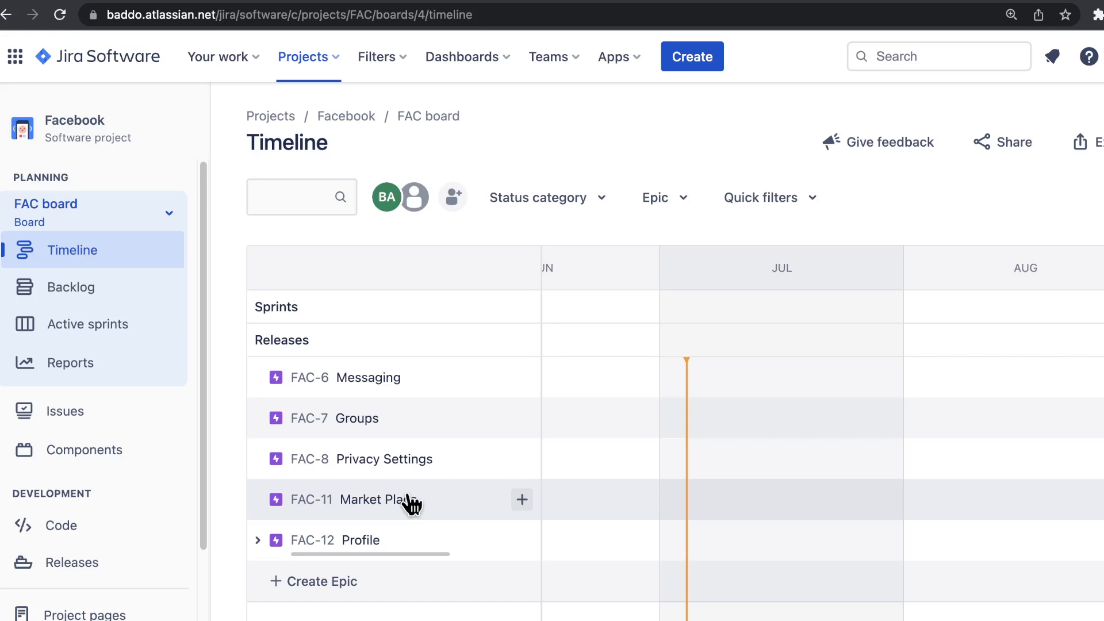
# Switch back to Facebook and open Marketplace.
pyautogui.click(335, 0)
pyautogui.scroll(10, 98, 416)
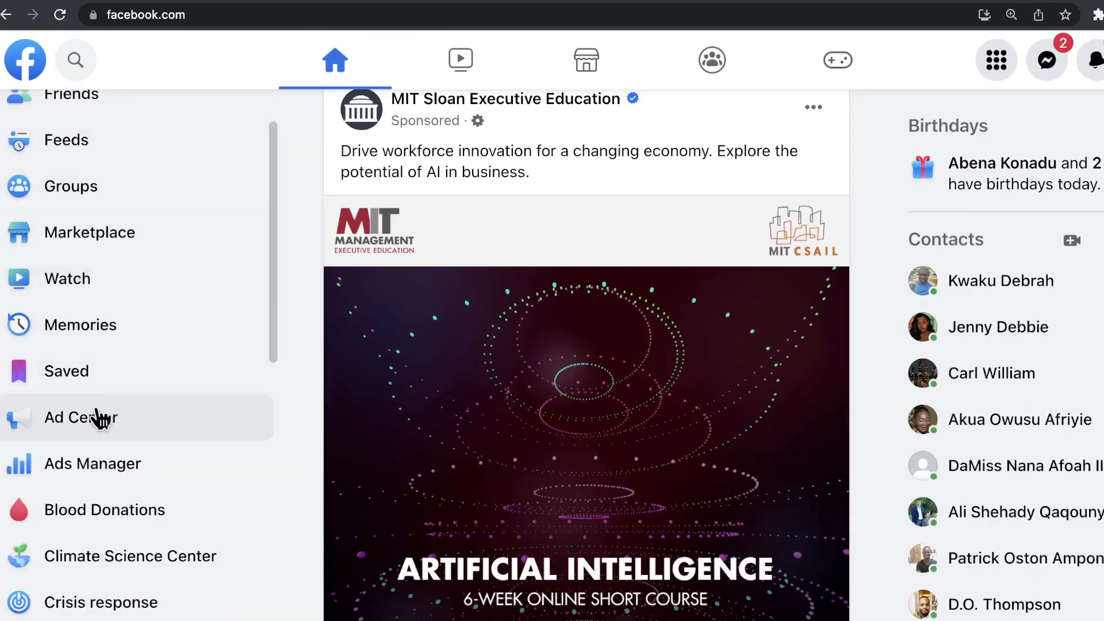
pyautogui.click(105, 235)
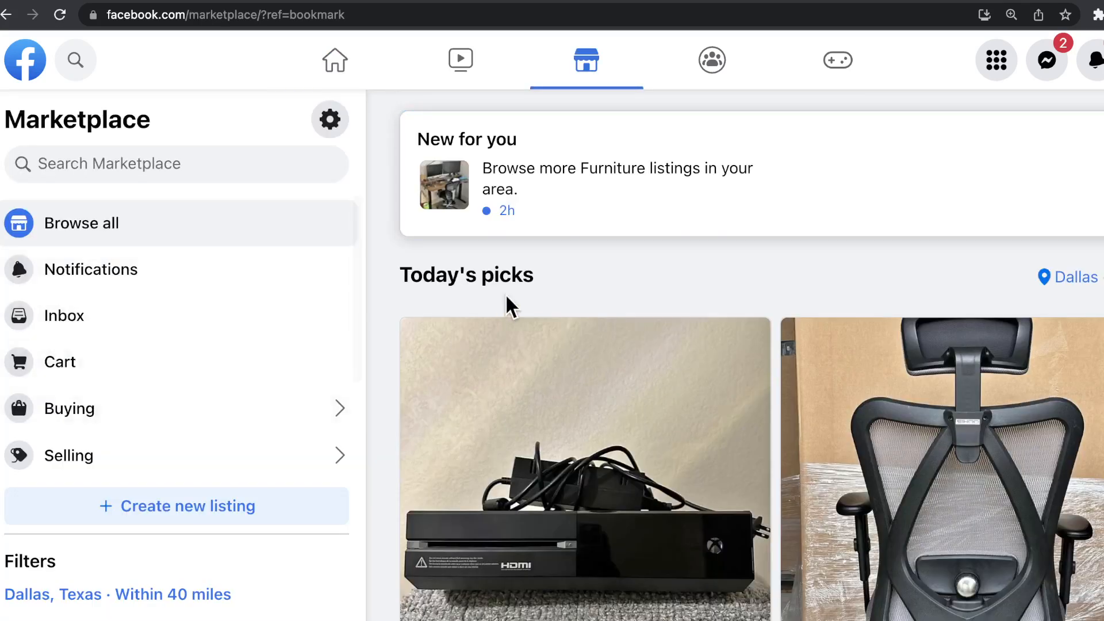
# Examine the Marketplace listings from Today's picks through the Furniture and Office Furniture sections.
pyautogui.scroll(-2, 513, 327)
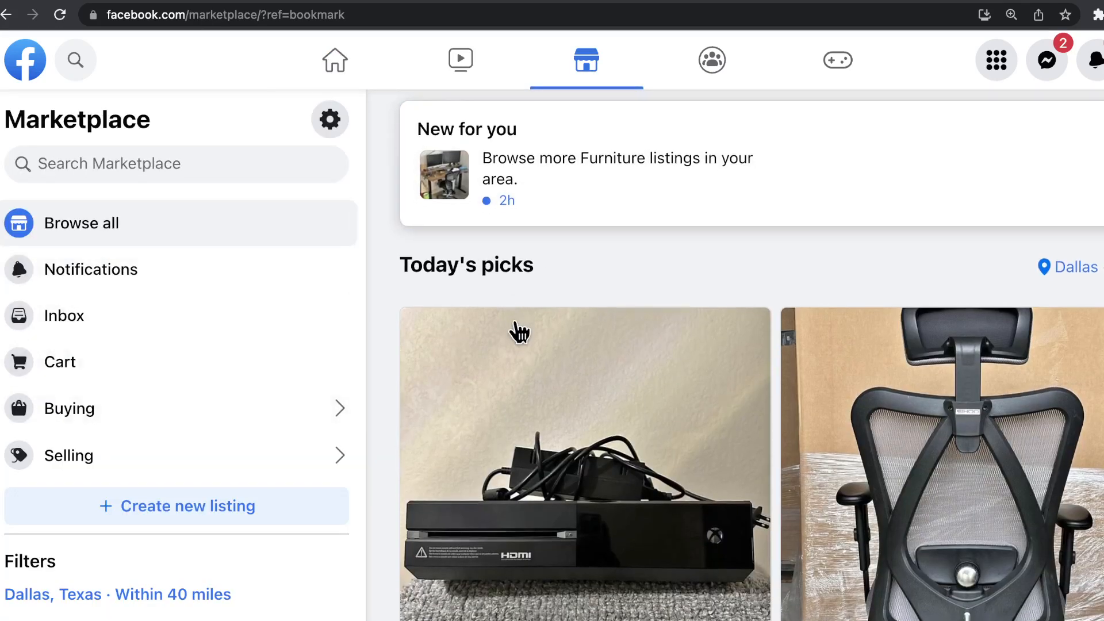
pyautogui.scroll(-10, 506, 350)
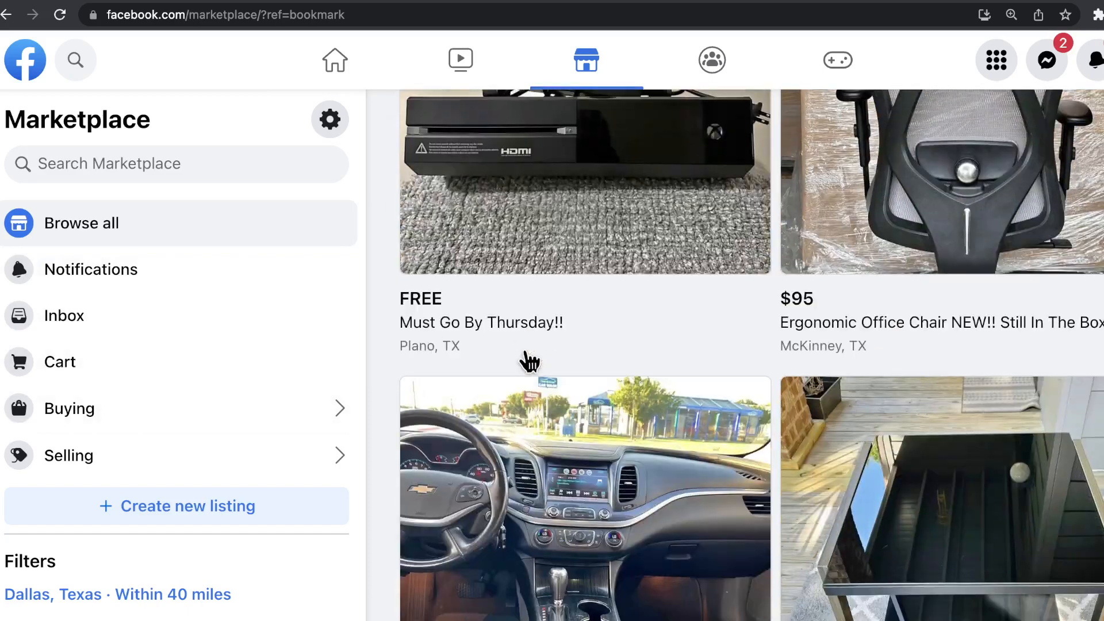
pyautogui.scroll(-15, 530, 368)
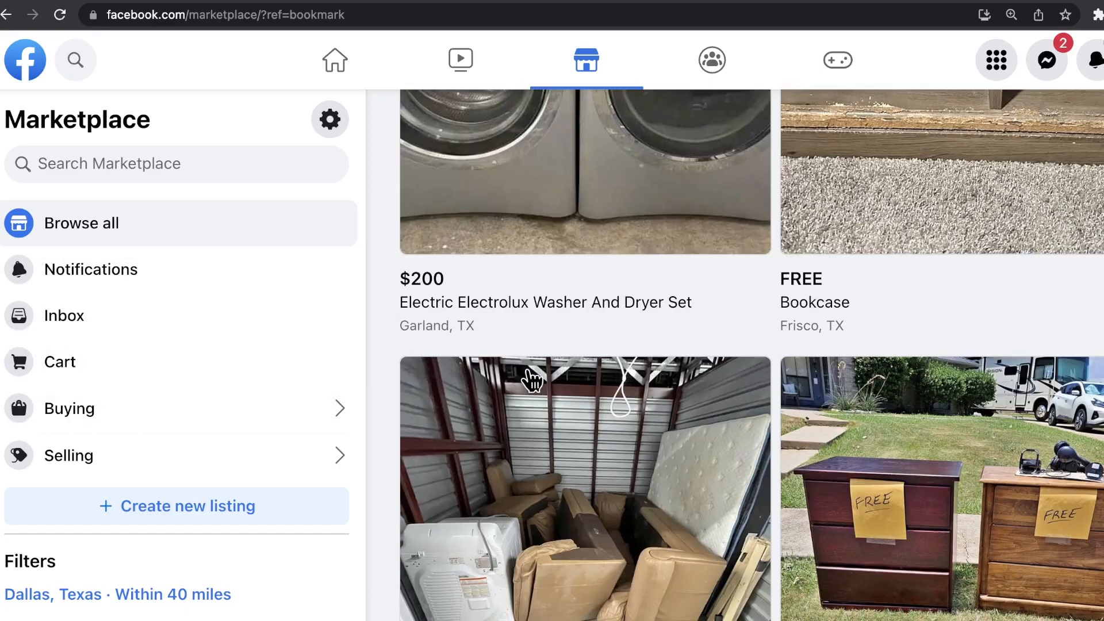
pyautogui.scroll(-18, 535, 388)
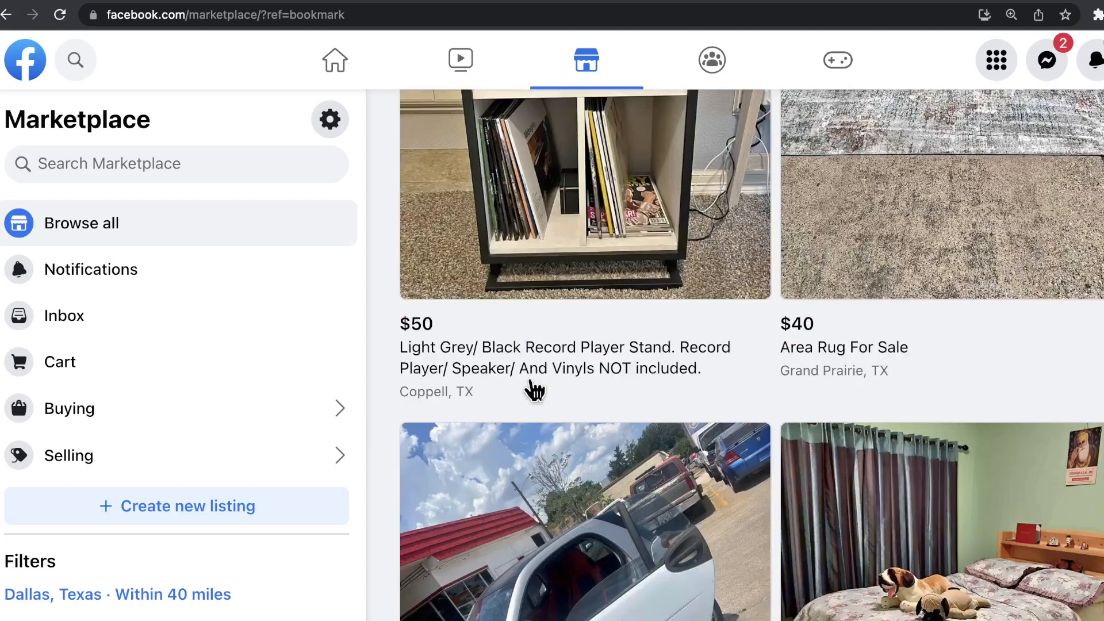
pyautogui.scroll(-15, 532, 386)
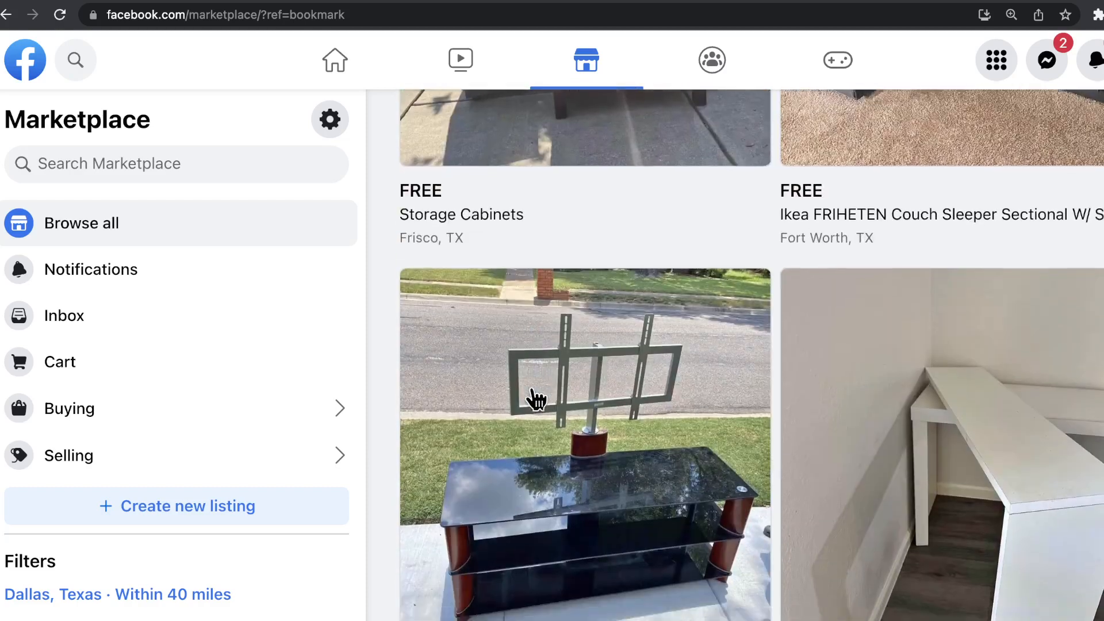
pyautogui.scroll(-10, 531, 388)
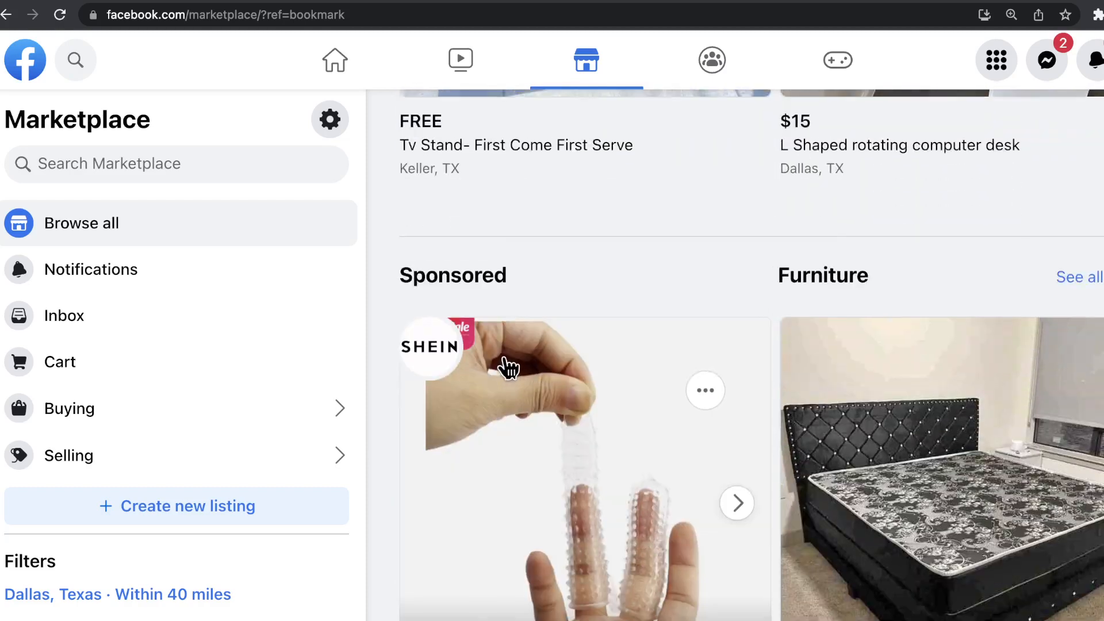
pyautogui.scroll(2, 508, 372)
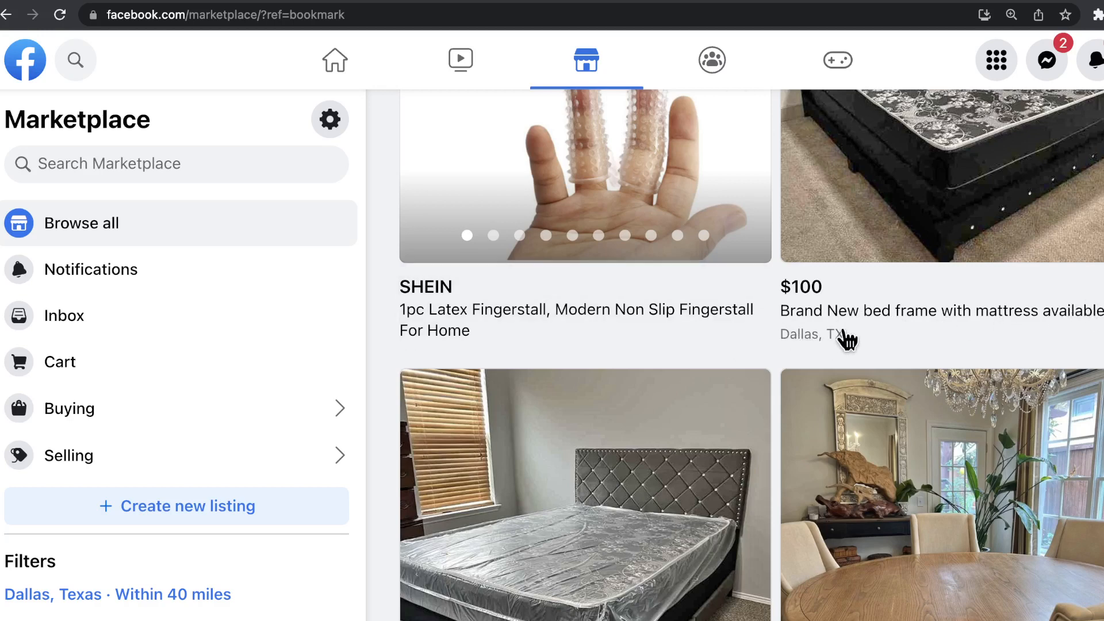
pyautogui.scroll(-10, 771, 397)
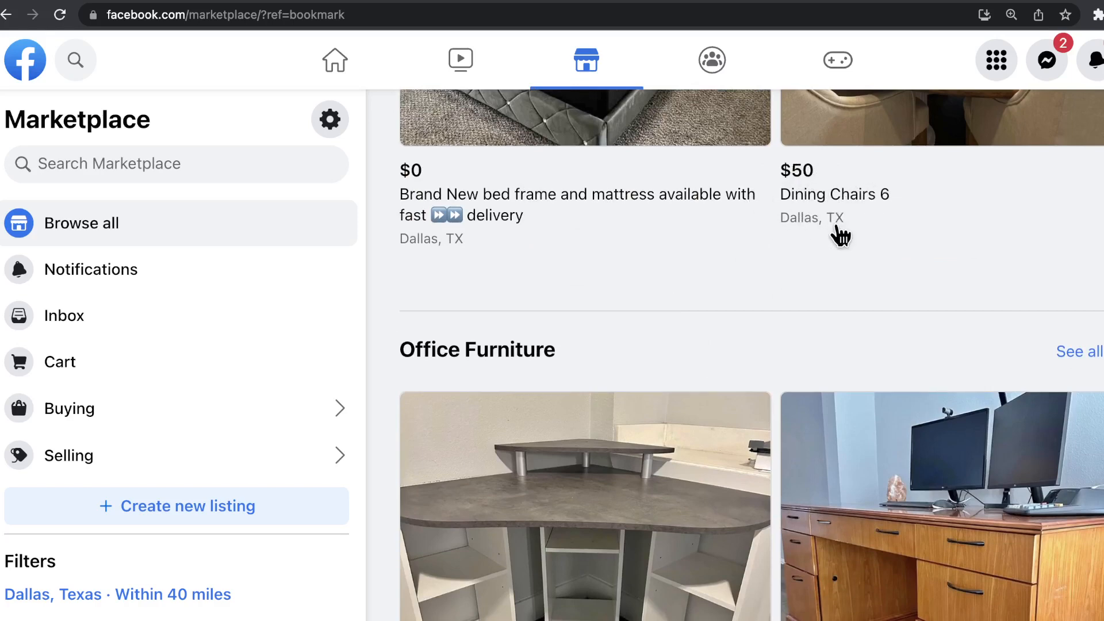
pyautogui.scroll(1, 884, 183)
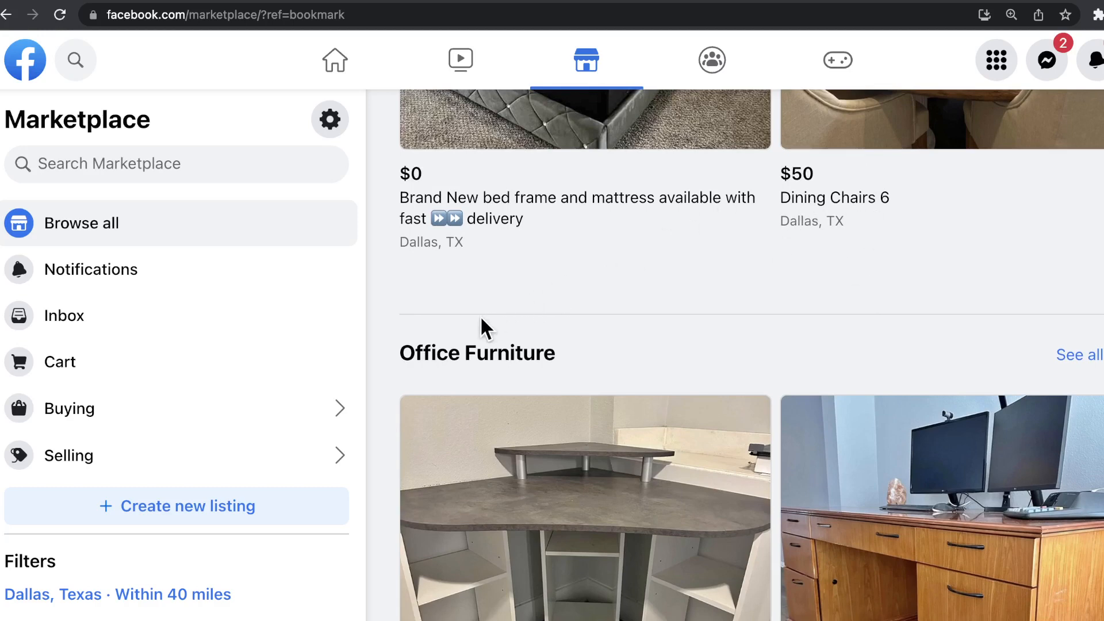
pyautogui.scroll(-1, 124, 388)
# Look over Marketplace's filters and categories and open the Classifieds category.
pyautogui.scroll(-6, 119, 390)
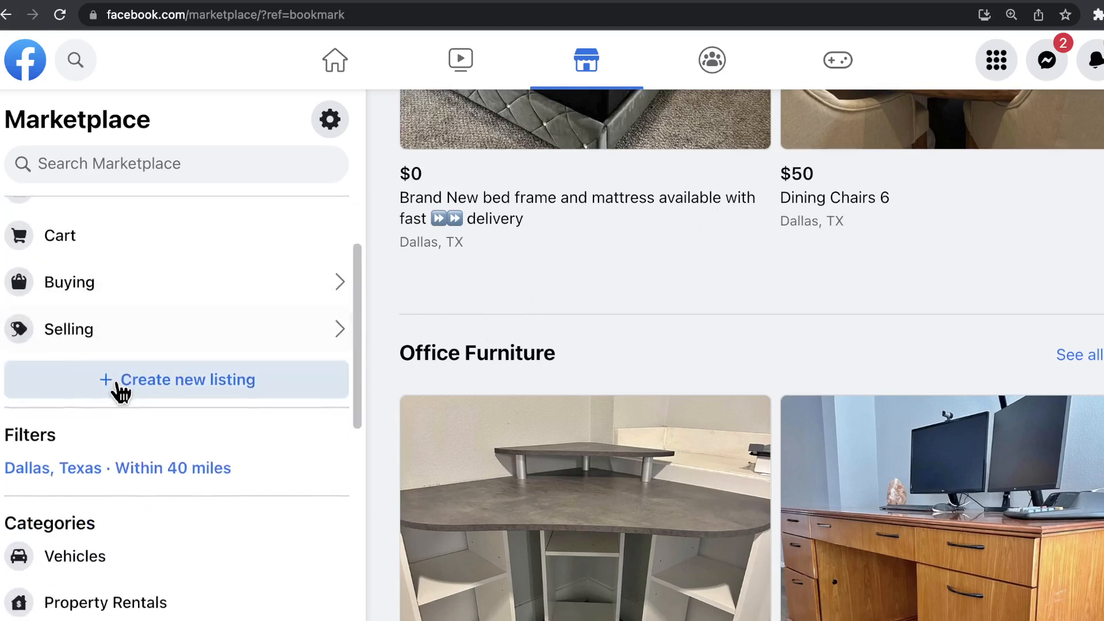
pyautogui.scroll(2, 58, 311)
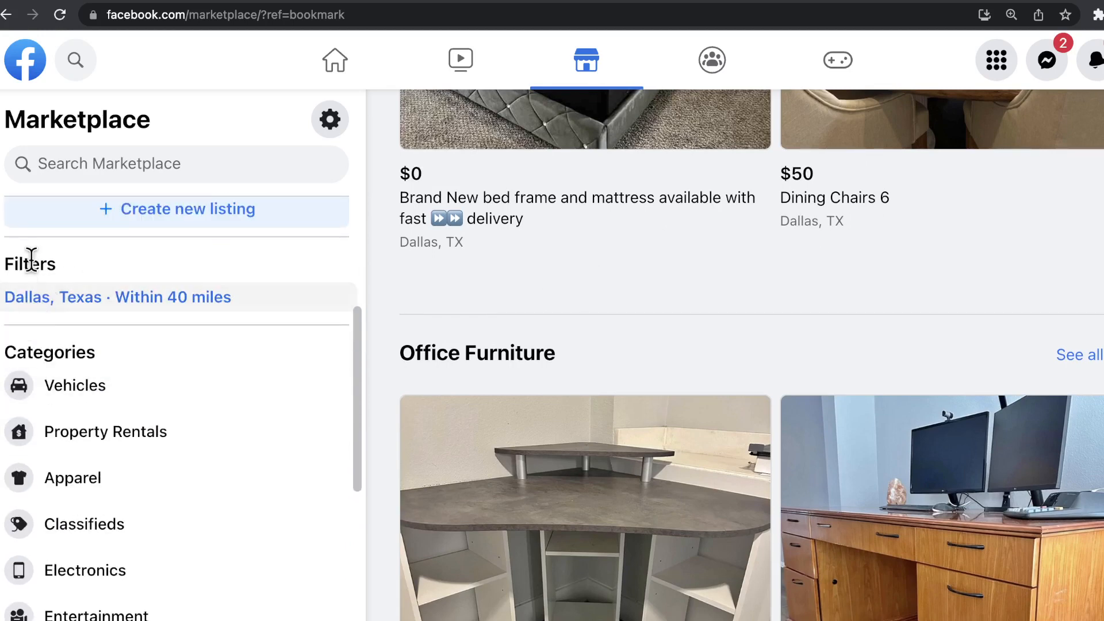
pyautogui.scroll(-1, 81, 383)
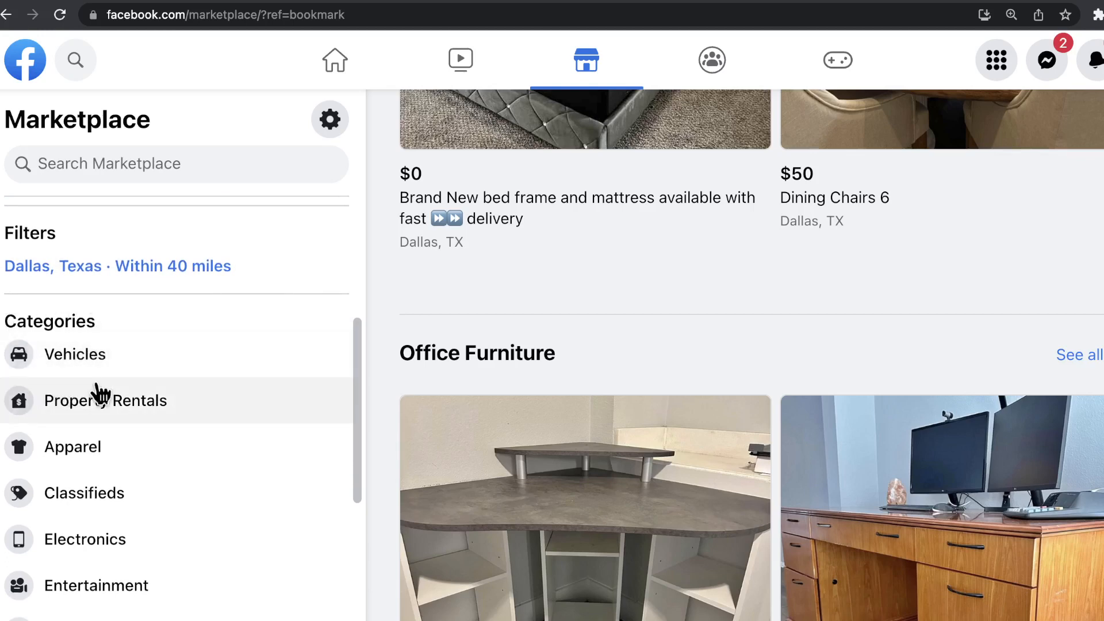
pyautogui.scroll(-5, 111, 429)
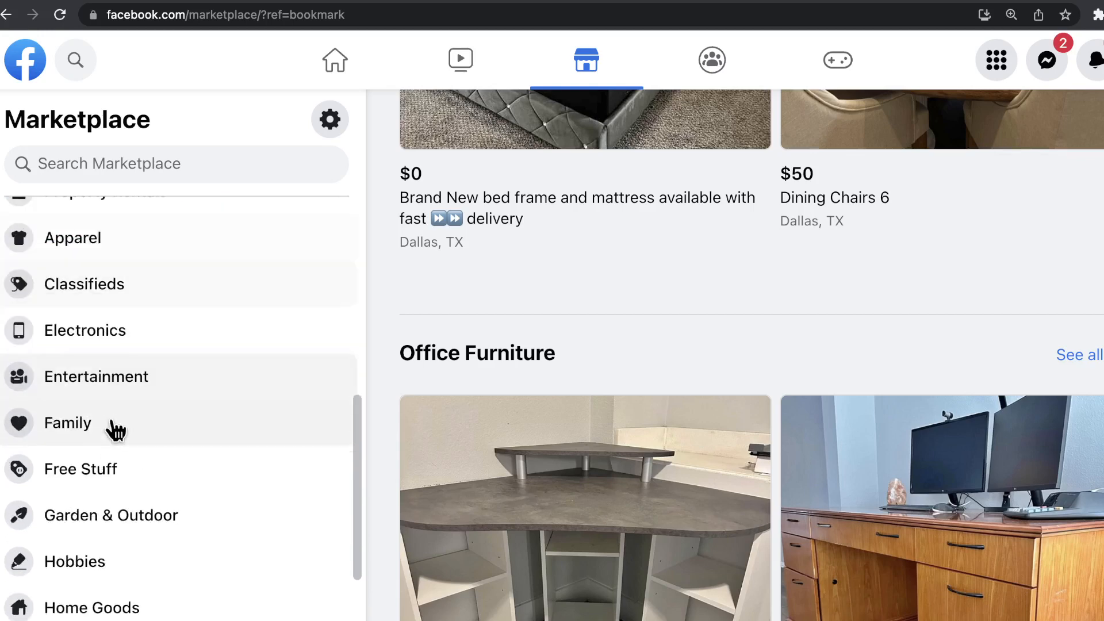
pyautogui.click(85, 290)
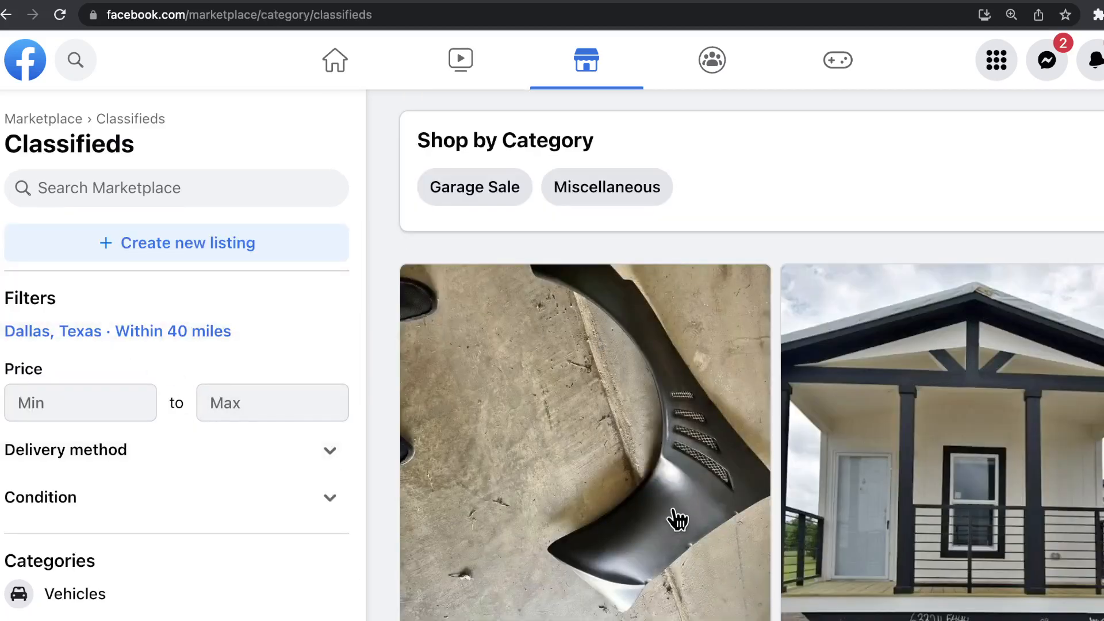
# Examine the delivery method options in the Classifieds filters and collapse them again.
pyautogui.scroll(-1, 2, 463)
pyautogui.scroll(1, 23, 454)
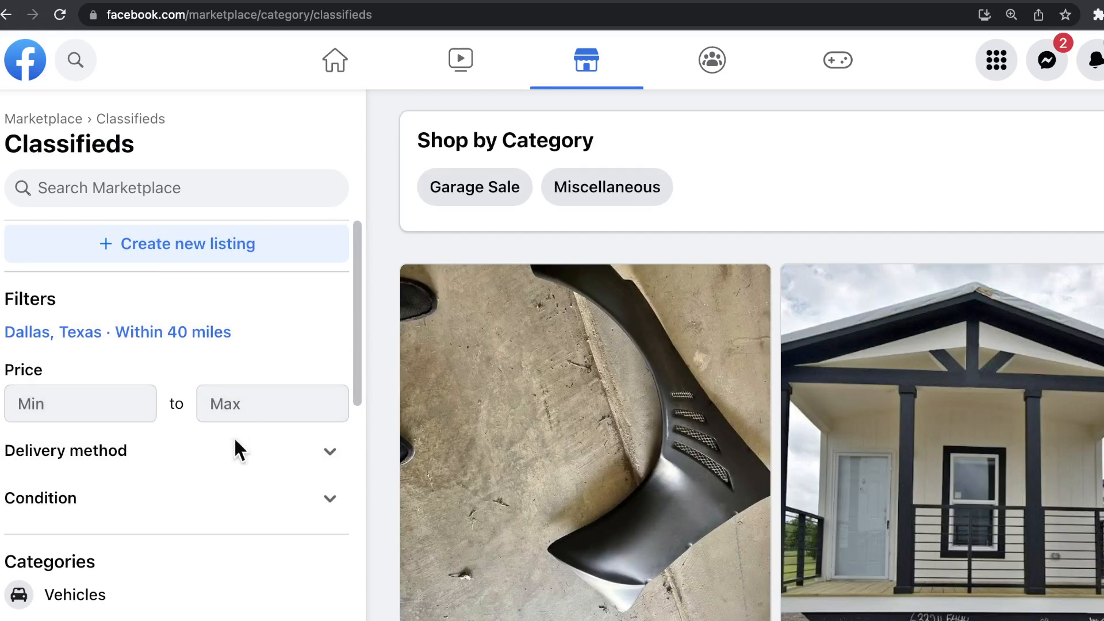
pyautogui.click(316, 463)
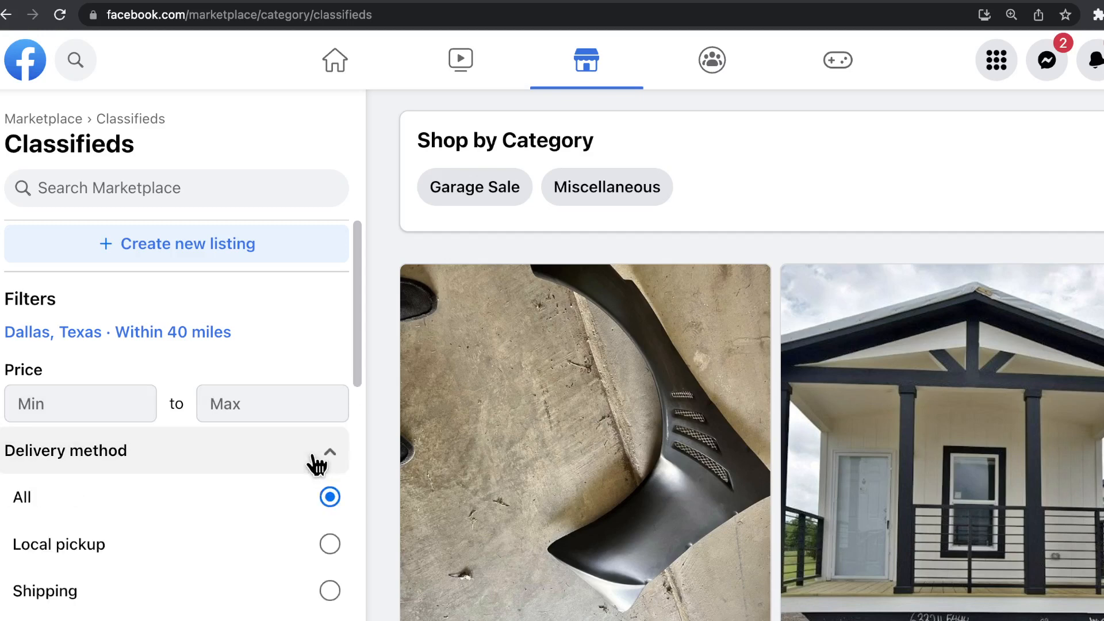
pyautogui.scroll(-2, 217, 511)
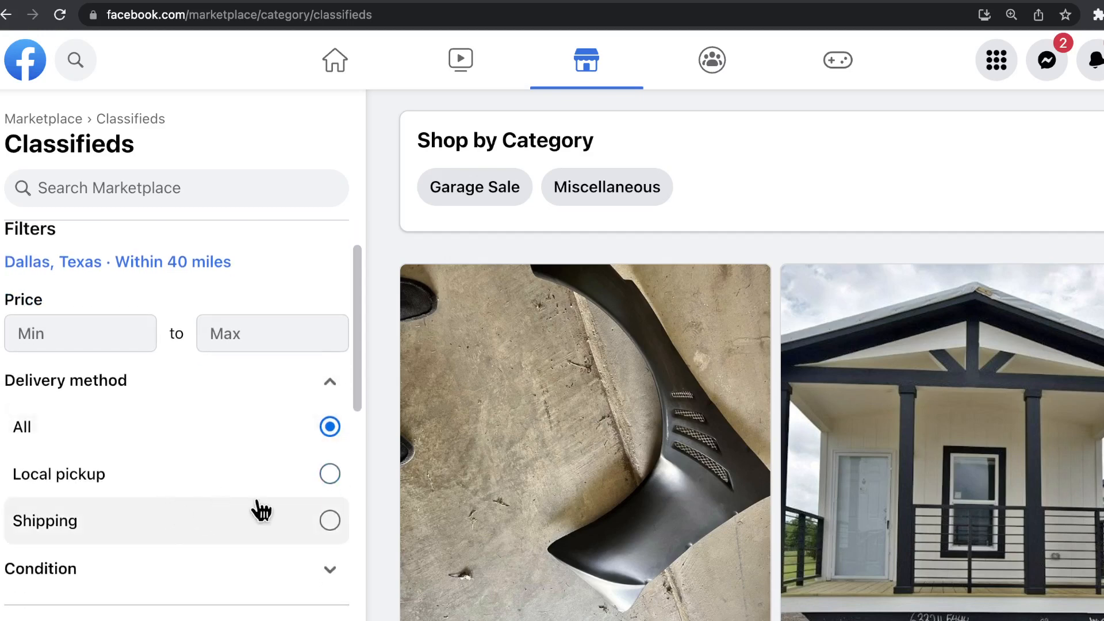
pyautogui.click(333, 391)
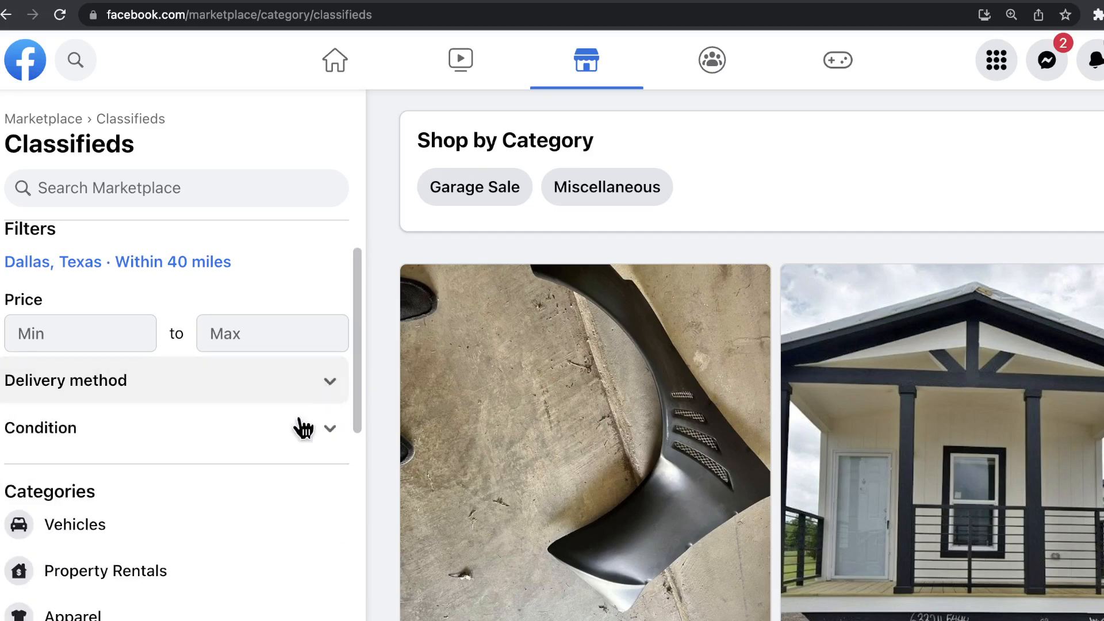
# Open the Free Stuff category in Marketplace and browse its listings.
pyautogui.scroll(-3, 204, 517)
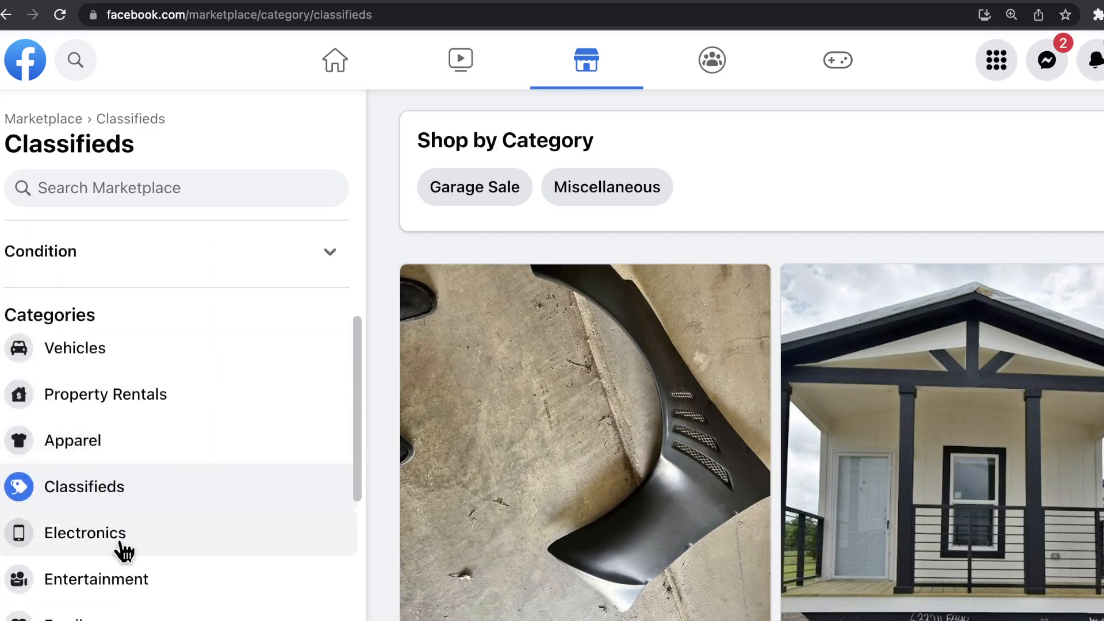
pyautogui.scroll(-2, 121, 550)
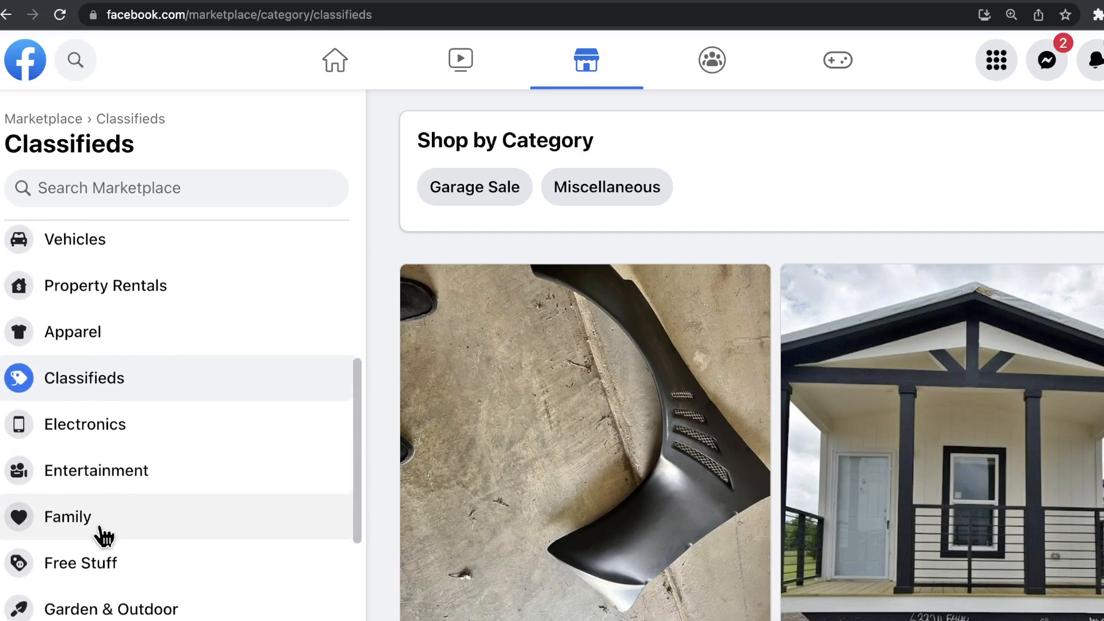
pyautogui.scroll(-1, 104, 533)
pyautogui.scroll(-1, 111, 546)
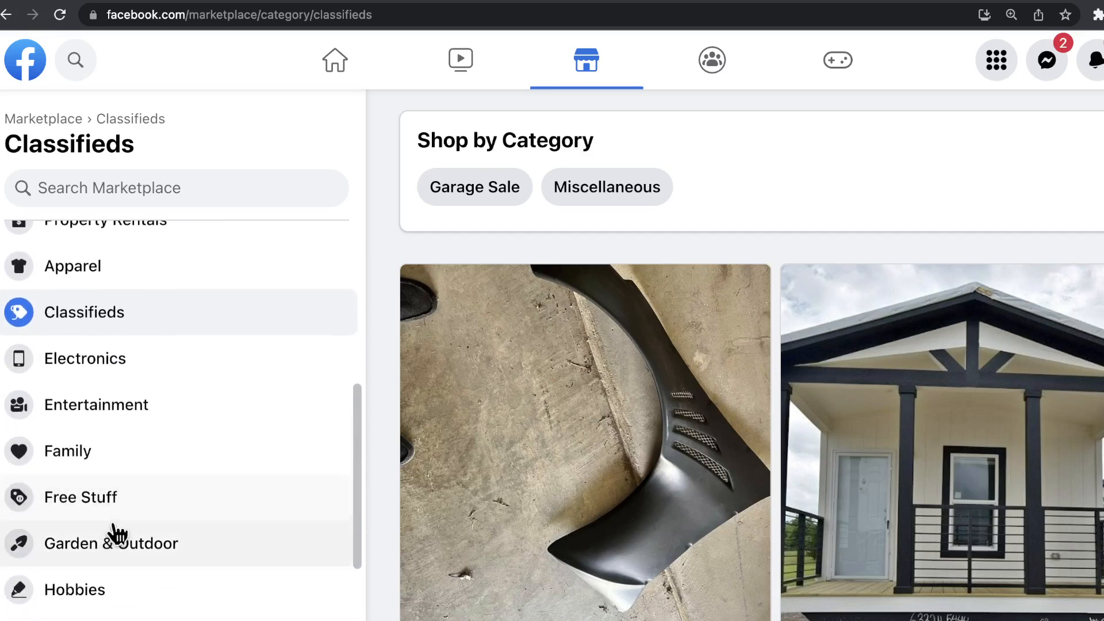
pyautogui.click(126, 505)
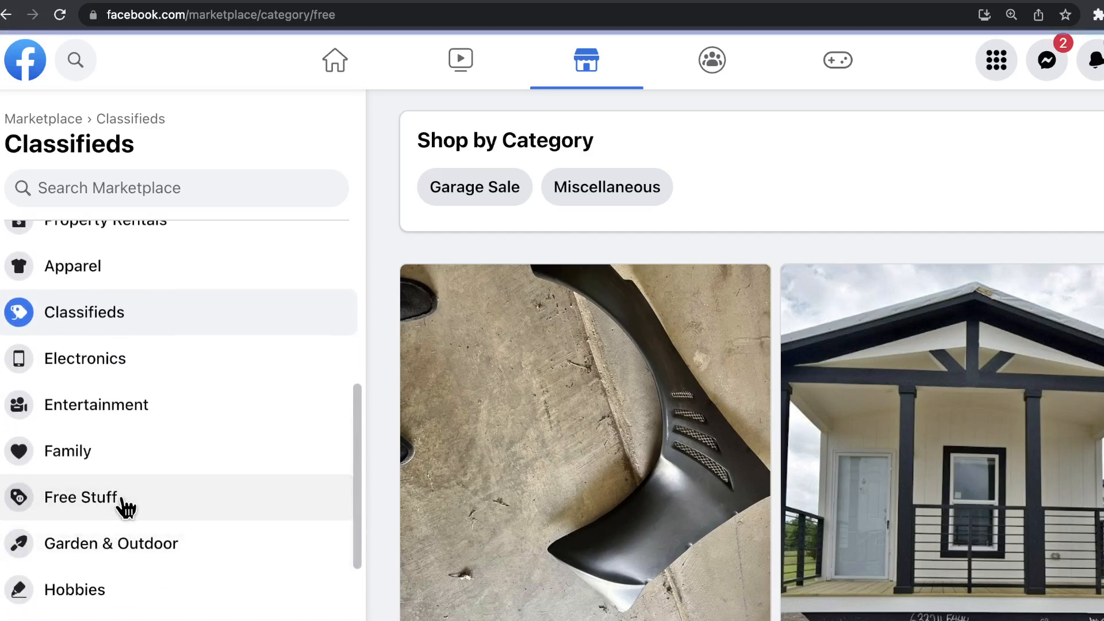
pyautogui.scroll(-10, 217, 482)
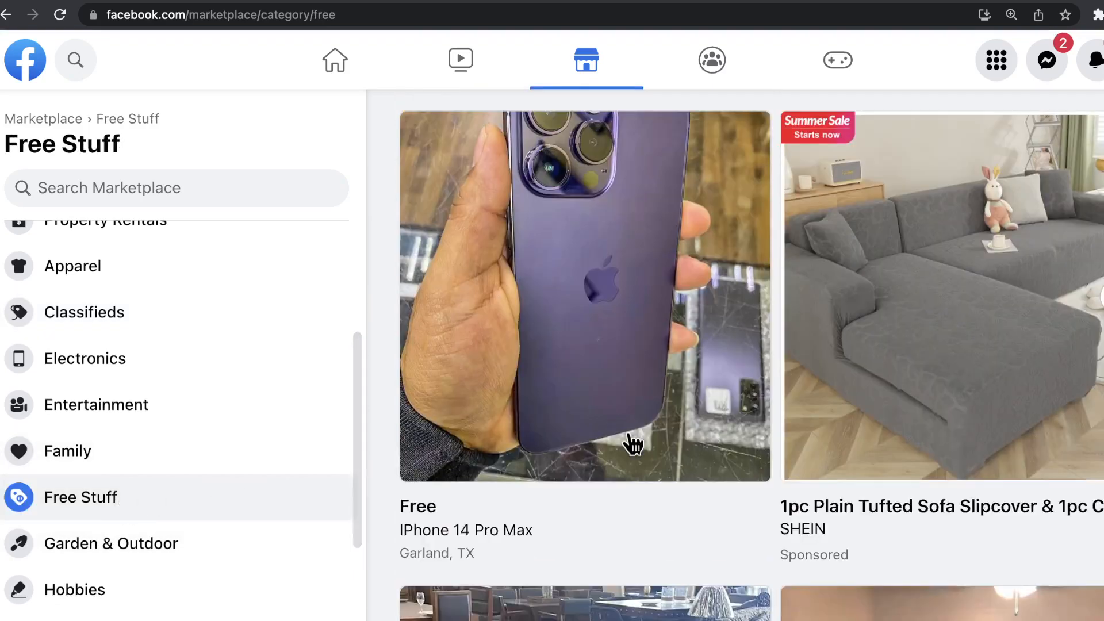
pyautogui.scroll(-5, 680, 402)
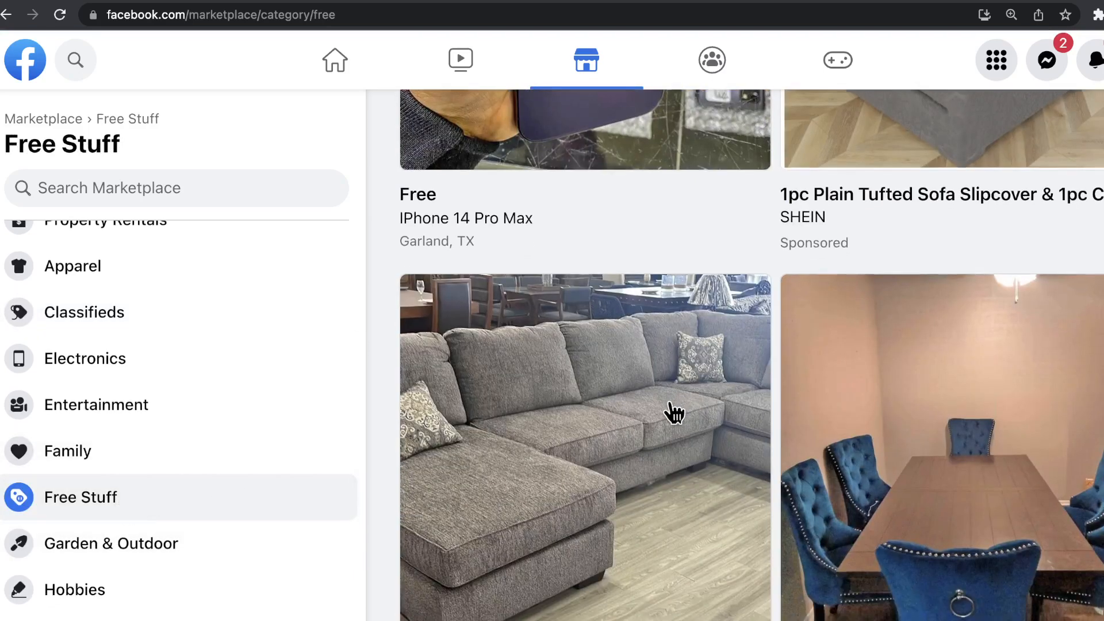
# Look through more Free Stuff listings and the rest of Marketplace's category list.
pyautogui.scroll(-12, 670, 411)
pyautogui.scroll(-15, 525, 475)
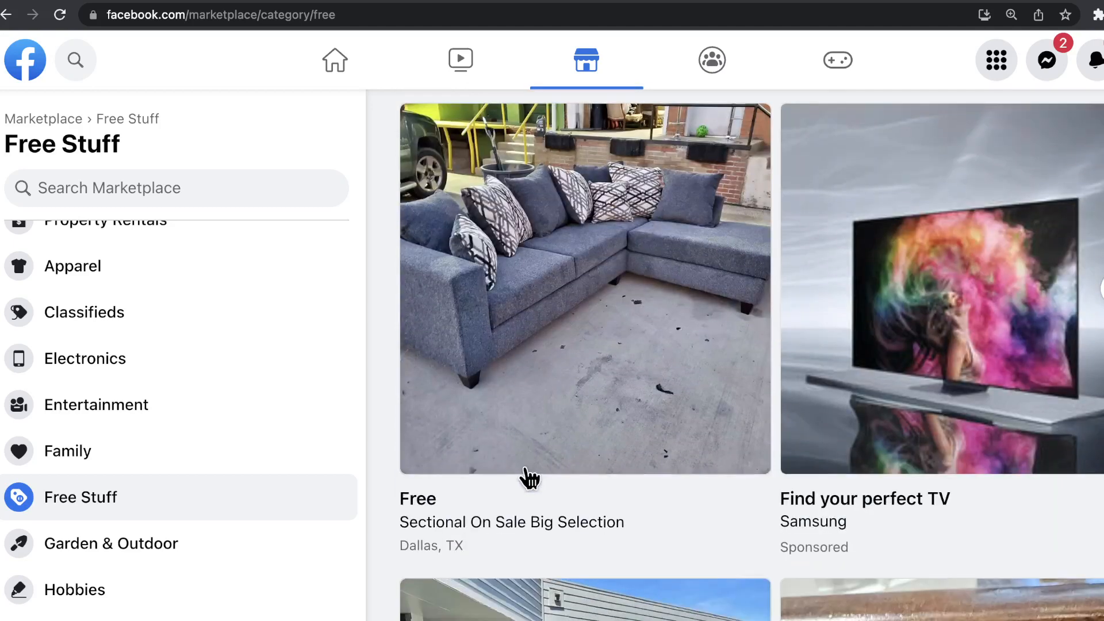
pyautogui.scroll(-5, 198, 443)
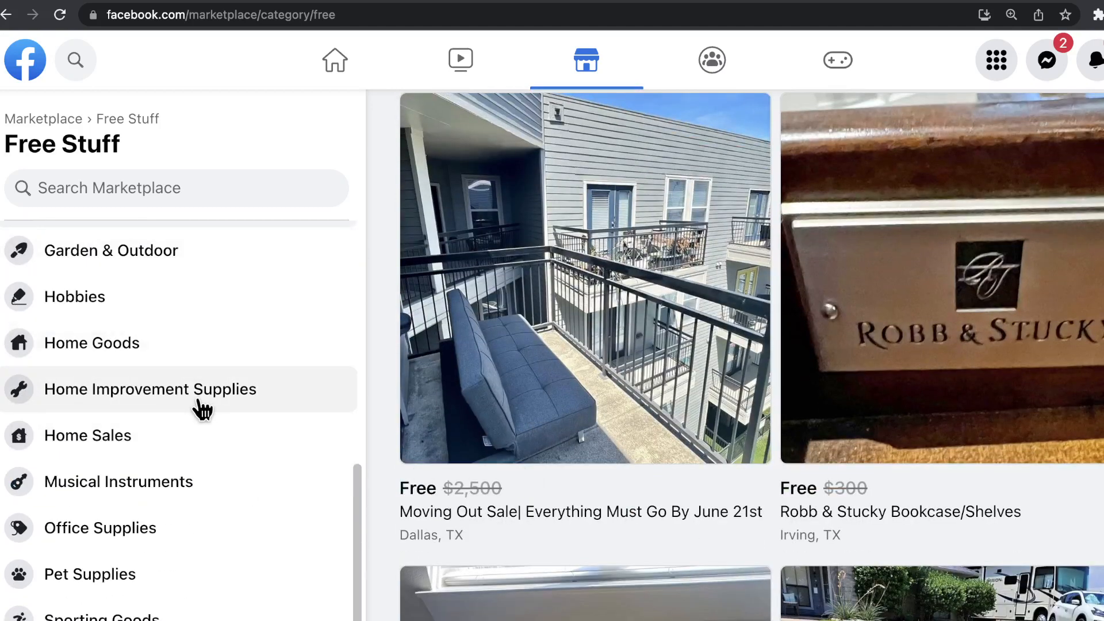
pyautogui.scroll(8, 197, 406)
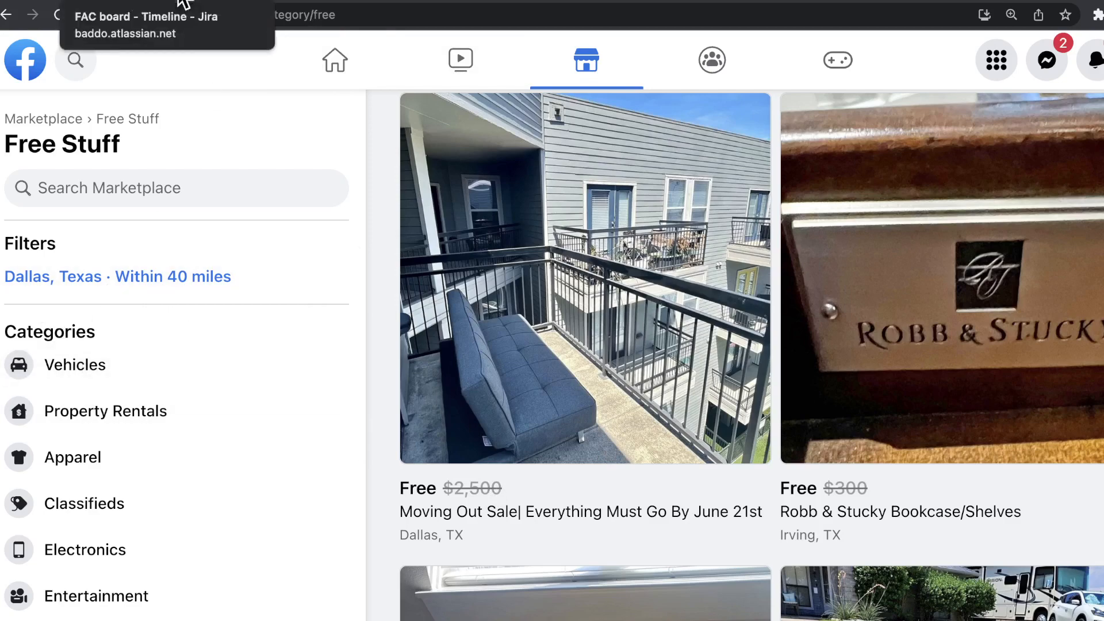
# Switch to the FAC board timeline in Jira and move the Market Place epic above Messaging.
pyautogui.click(183, 3)
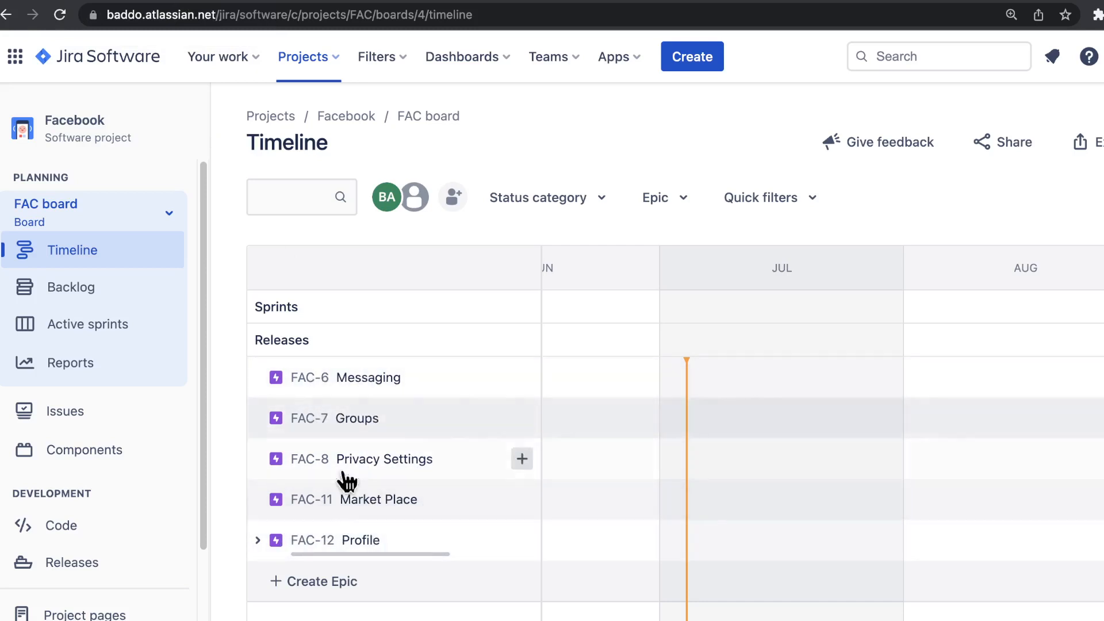
pyautogui.moveTo(362, 504); pyautogui.dragTo(362, 370)
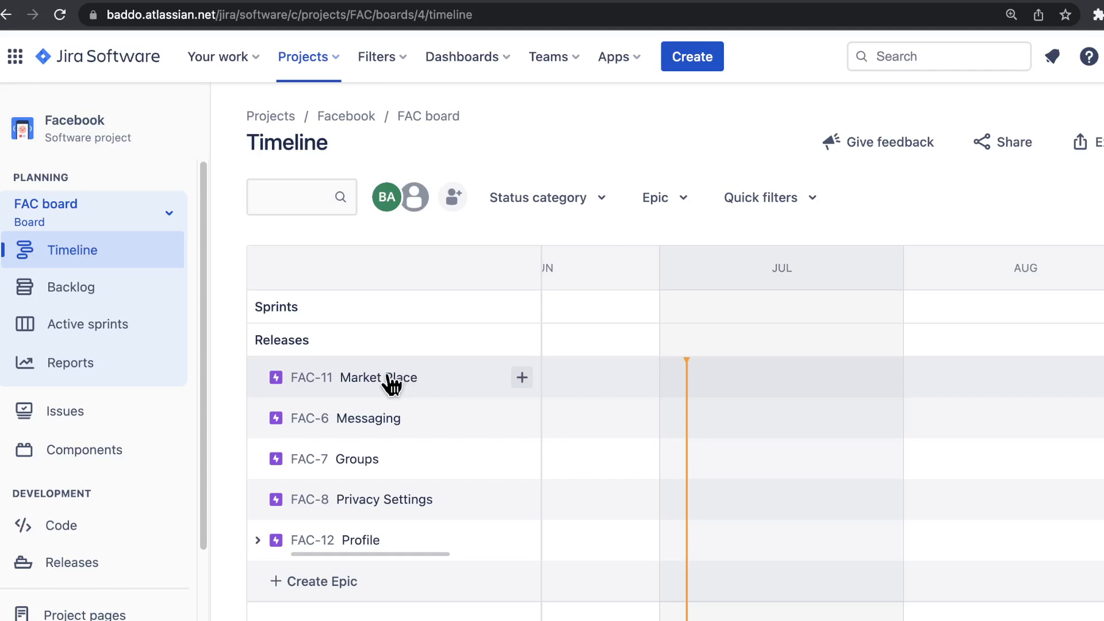
# Show the epics in the FAC board's backlog and return to the timeline.
pyautogui.click(522, 379)
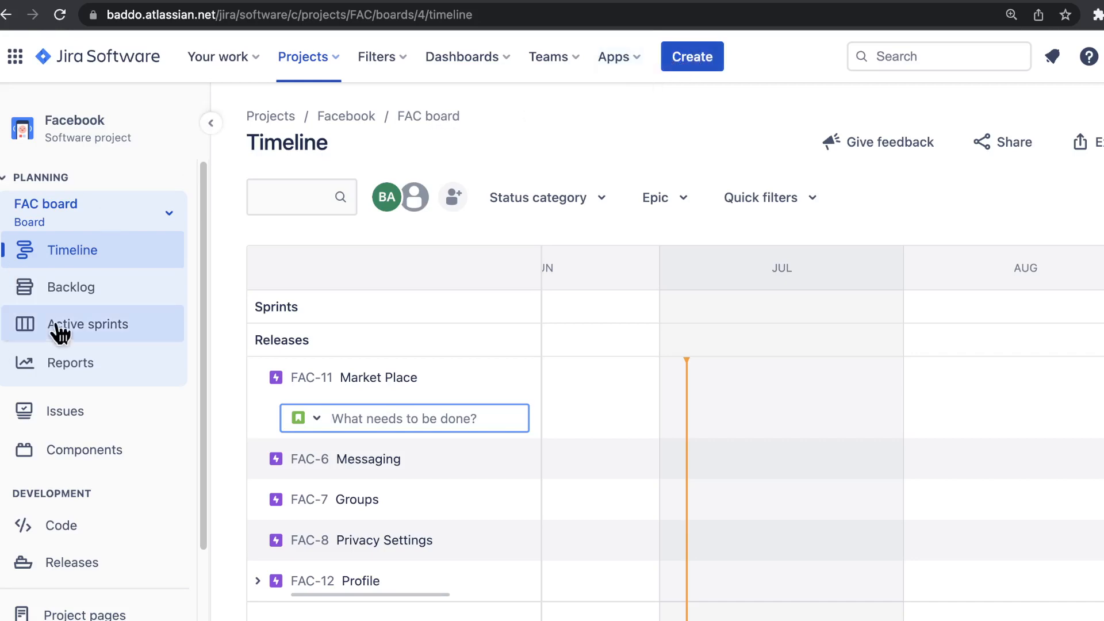
pyautogui.click(72, 293)
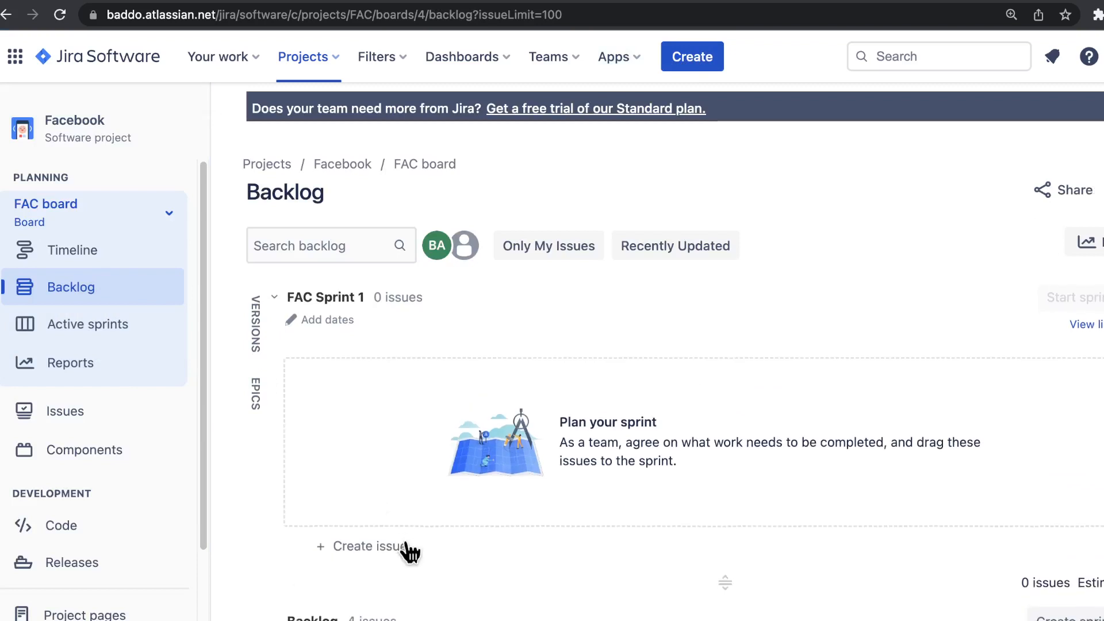
pyautogui.scroll(-1, 406, 541)
pyautogui.scroll(1, 404, 537)
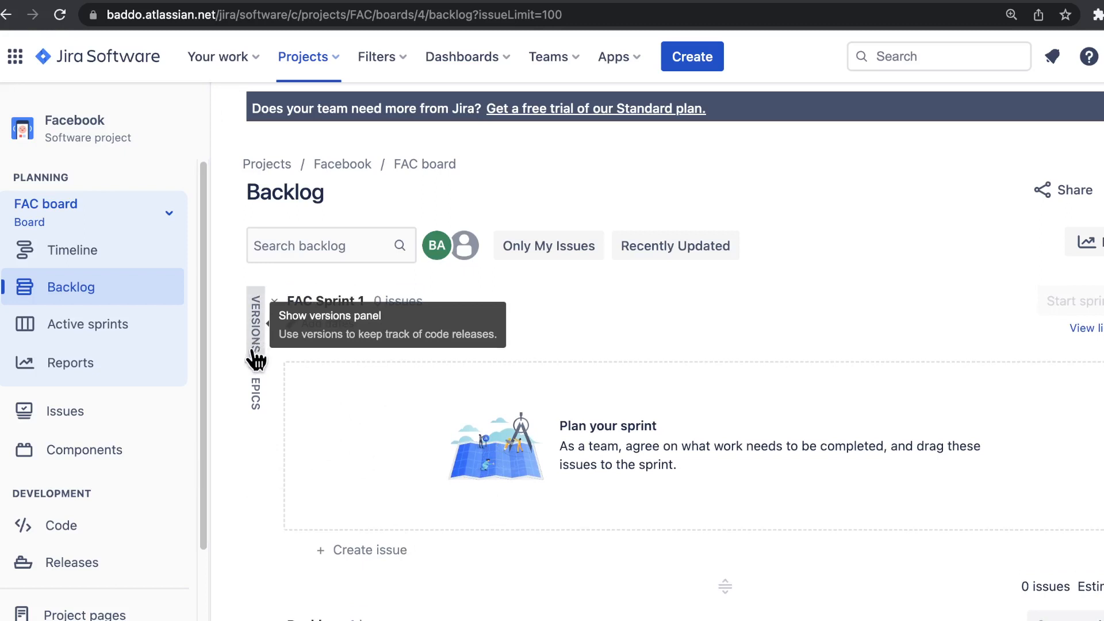
pyautogui.click(256, 397)
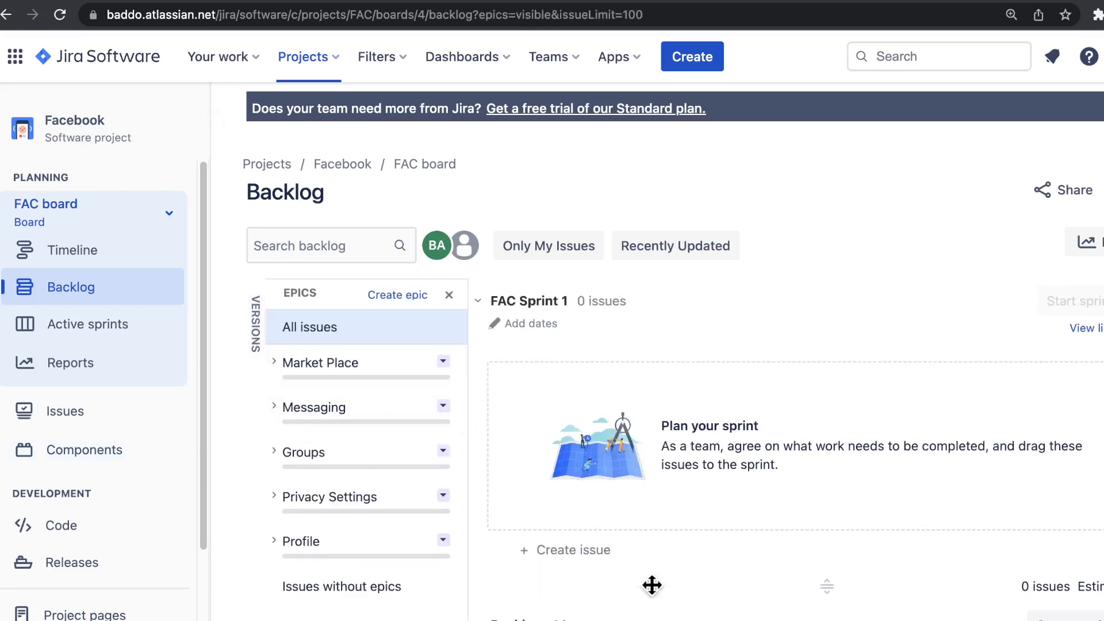
pyautogui.click(71, 249)
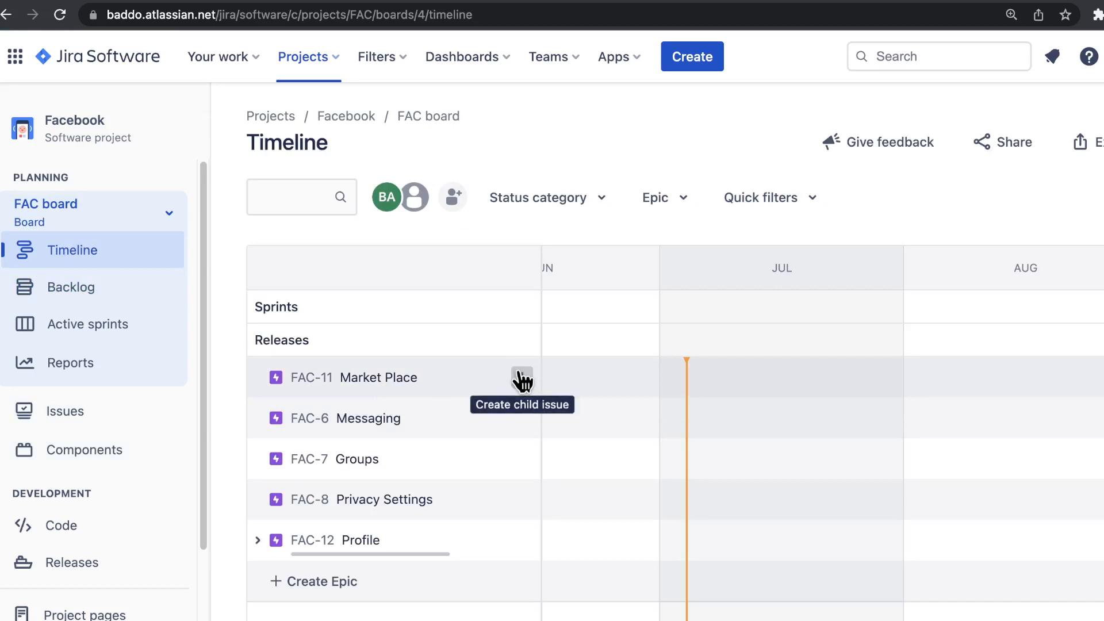
# Add a Market Place child story about a seller wanting to easily create and publish listings for products or services on the Facebook Marketplace.
pyautogui.click(521, 378)
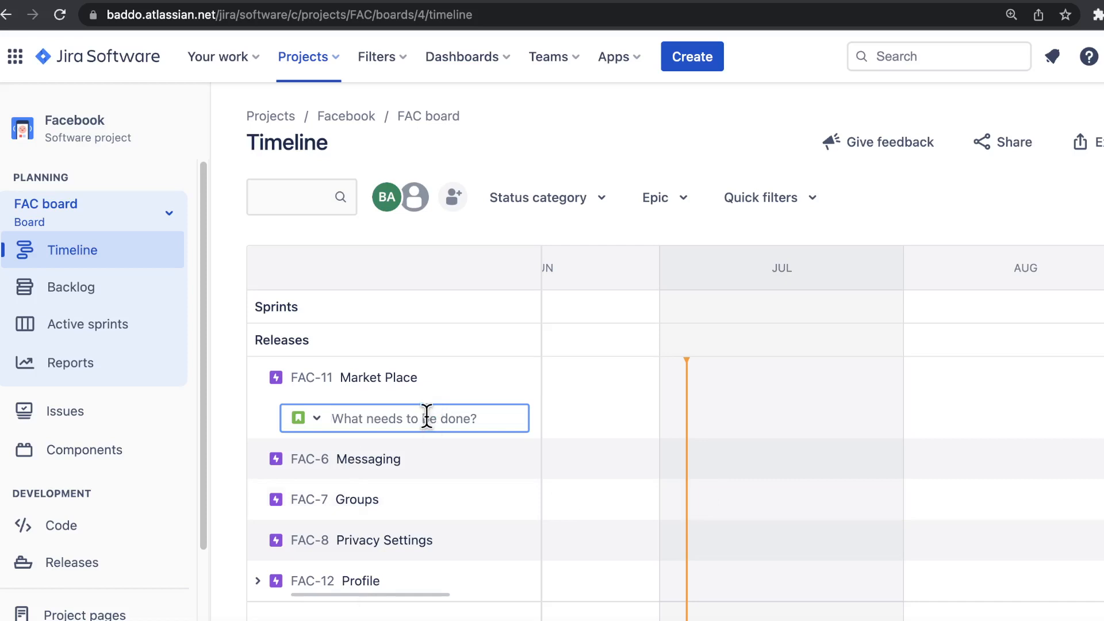
pyautogui.write('As ')
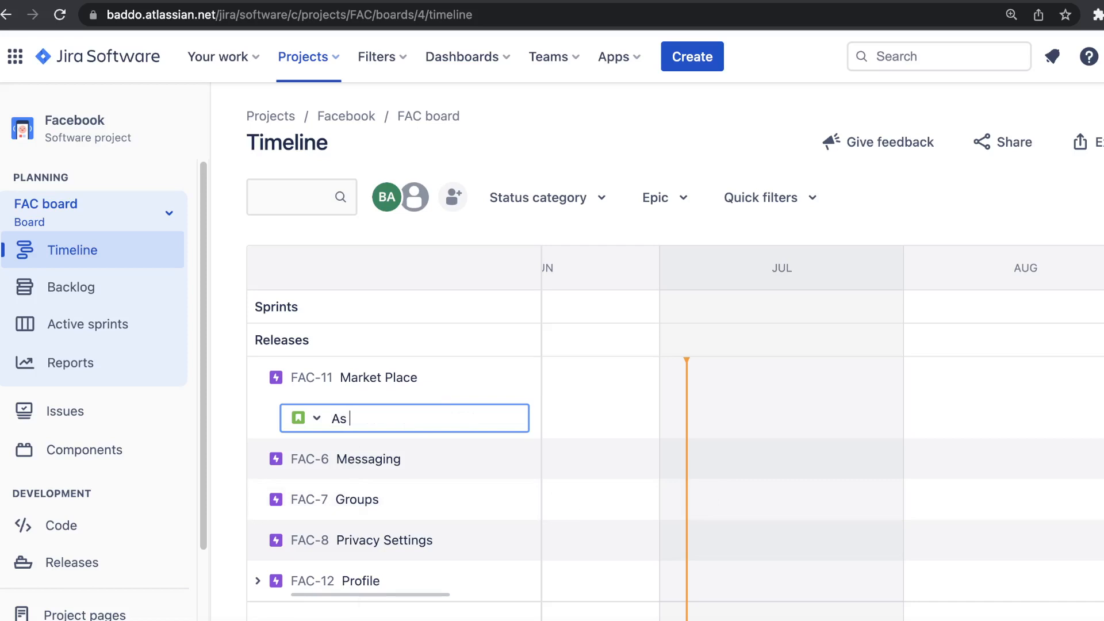
pyautogui.write('a seller, i want to easily')
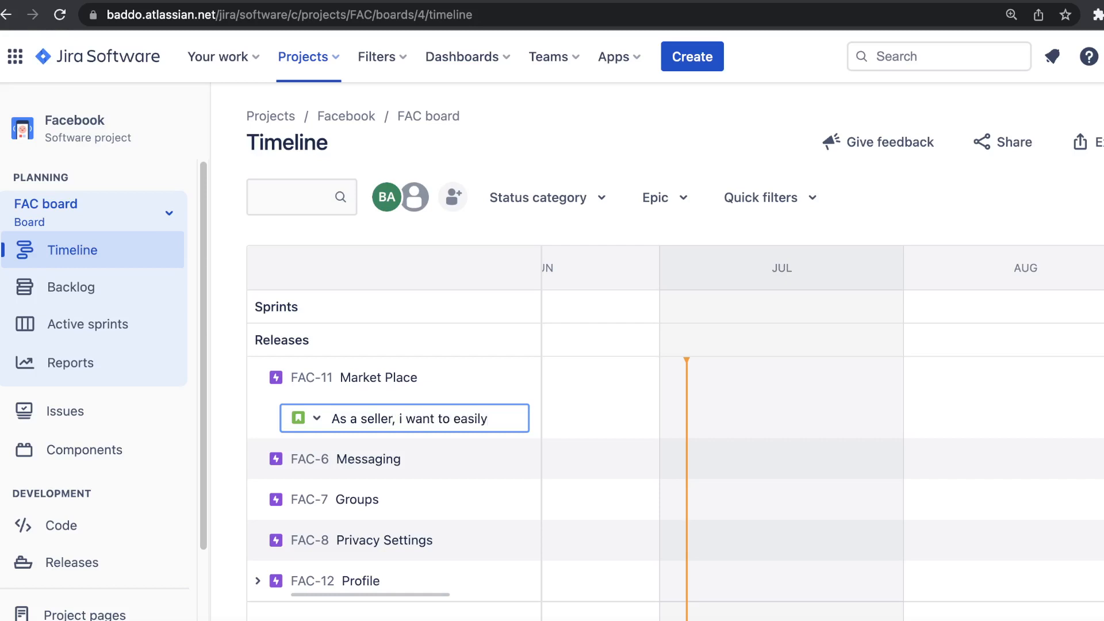
pyautogui.write(' create ')
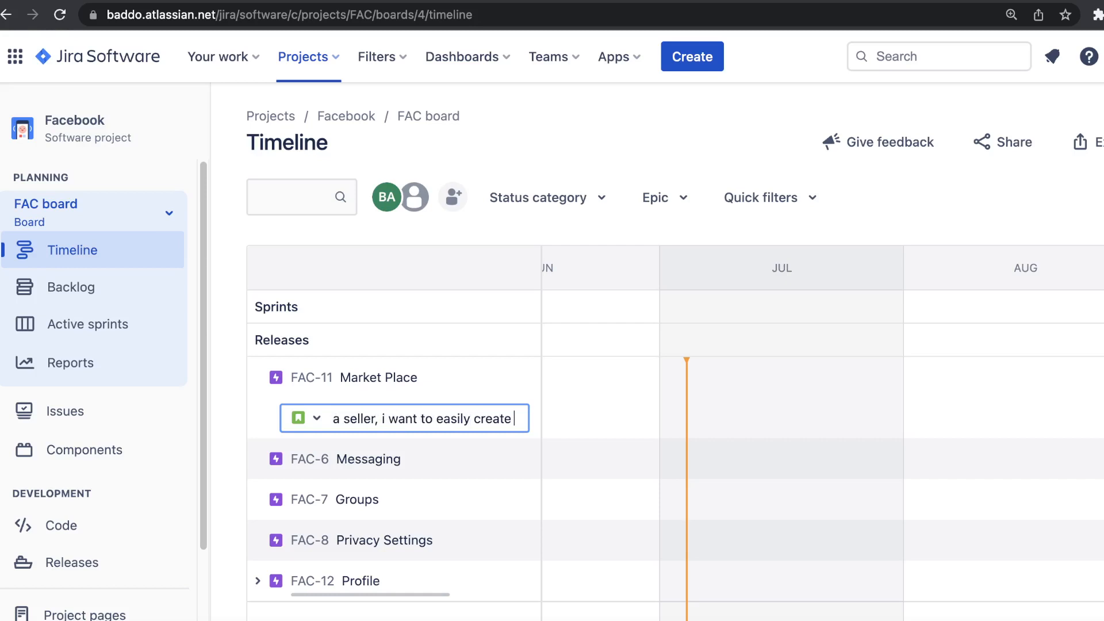
pyautogui.write('and p')
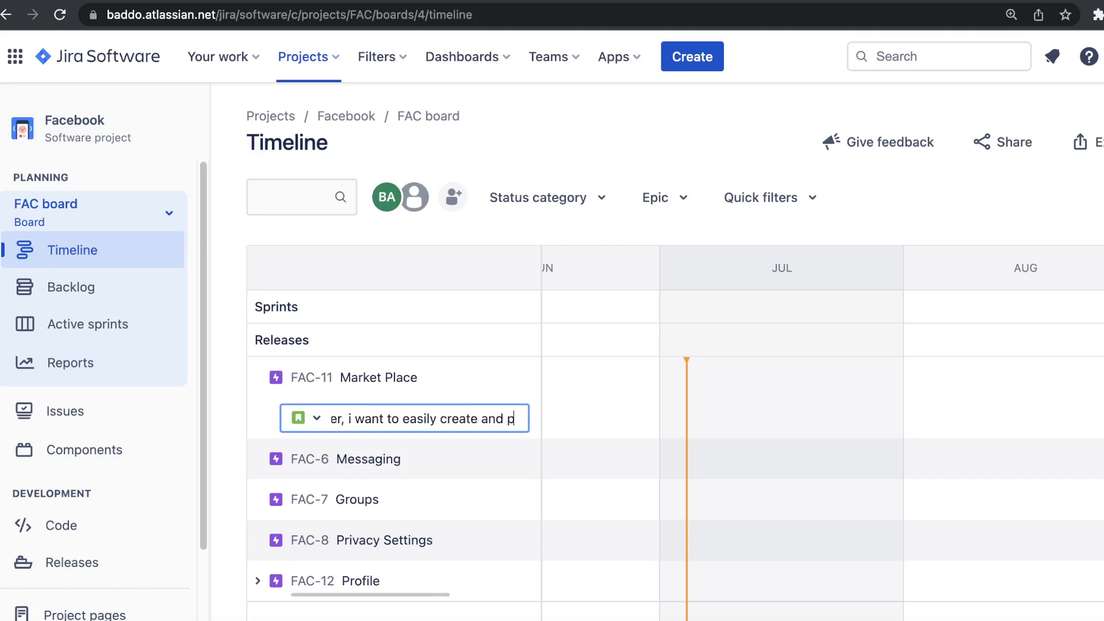
pyautogui.write('ublish')
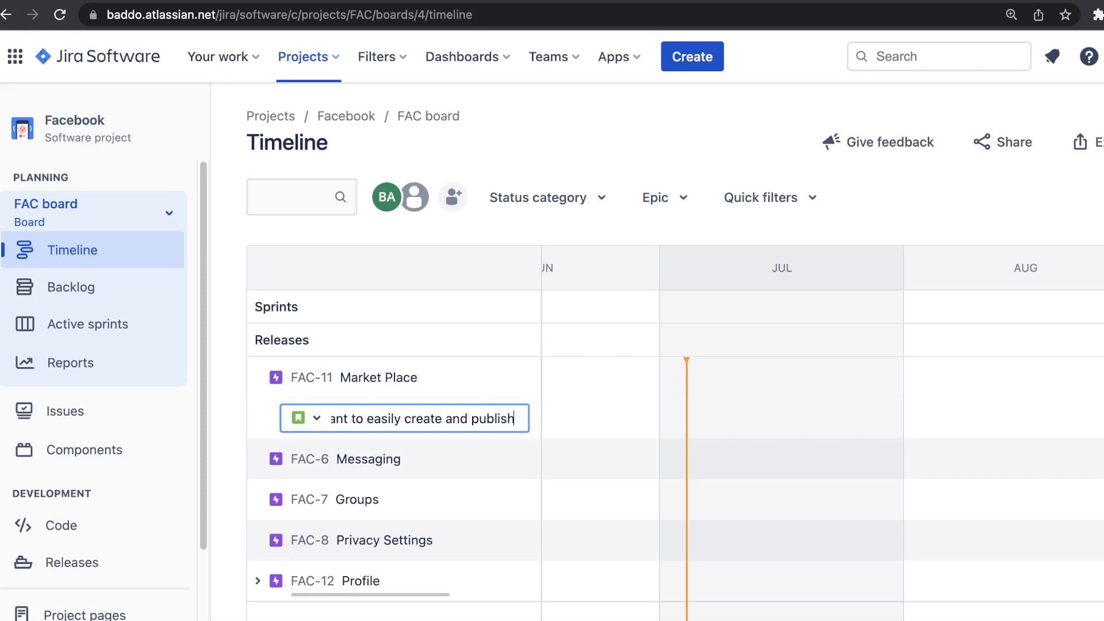
pyautogui.write('listings for the p')
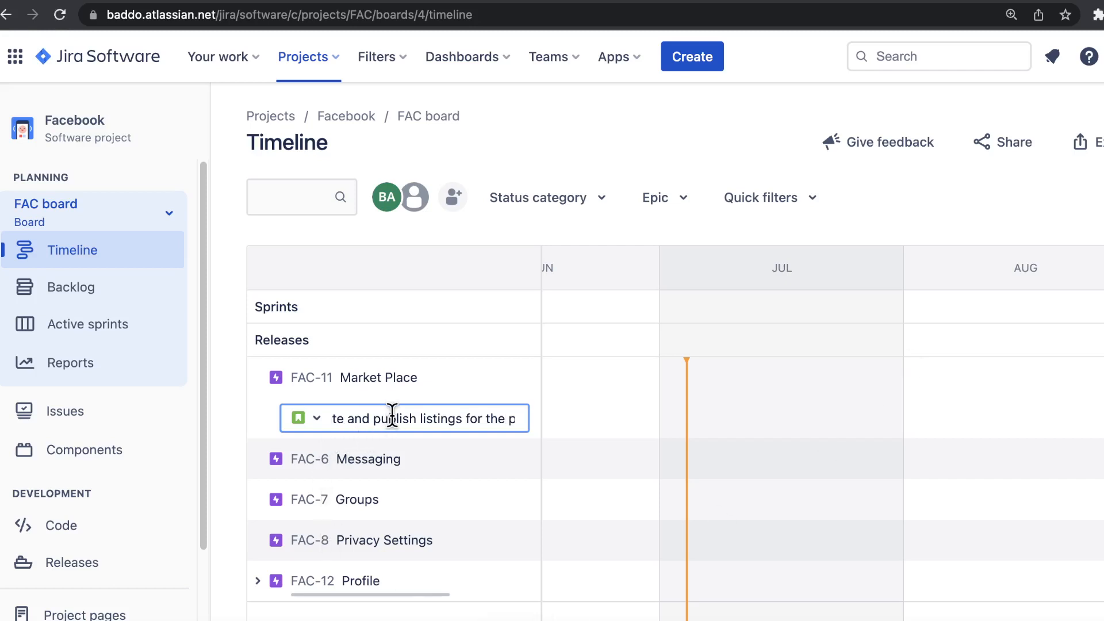
pyautogui.press('Return')
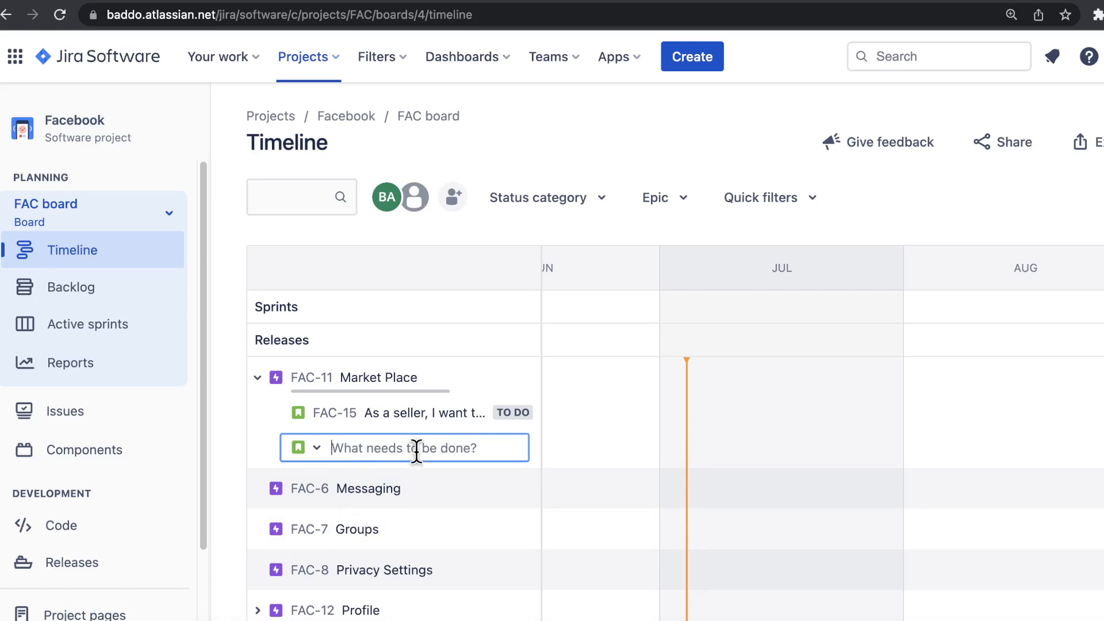
# Add two more Market Place stories: a buyer browsing and searching products and services, and a user viewing detailed information with images, descriptions and pricing.
pyautogui.press('super+v')
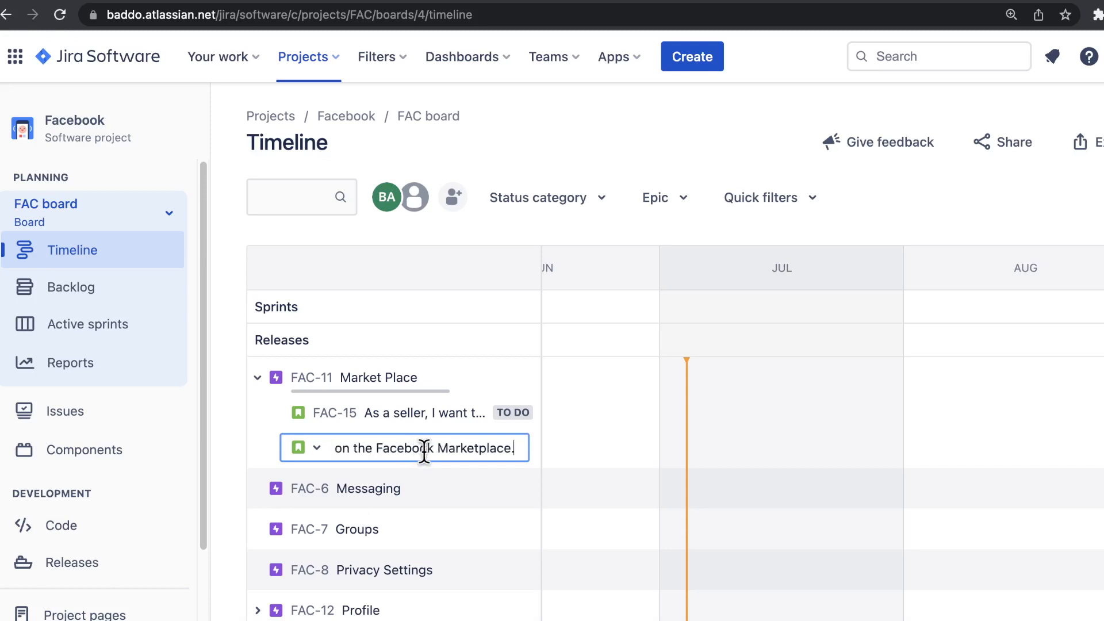
pyautogui.press('Return')
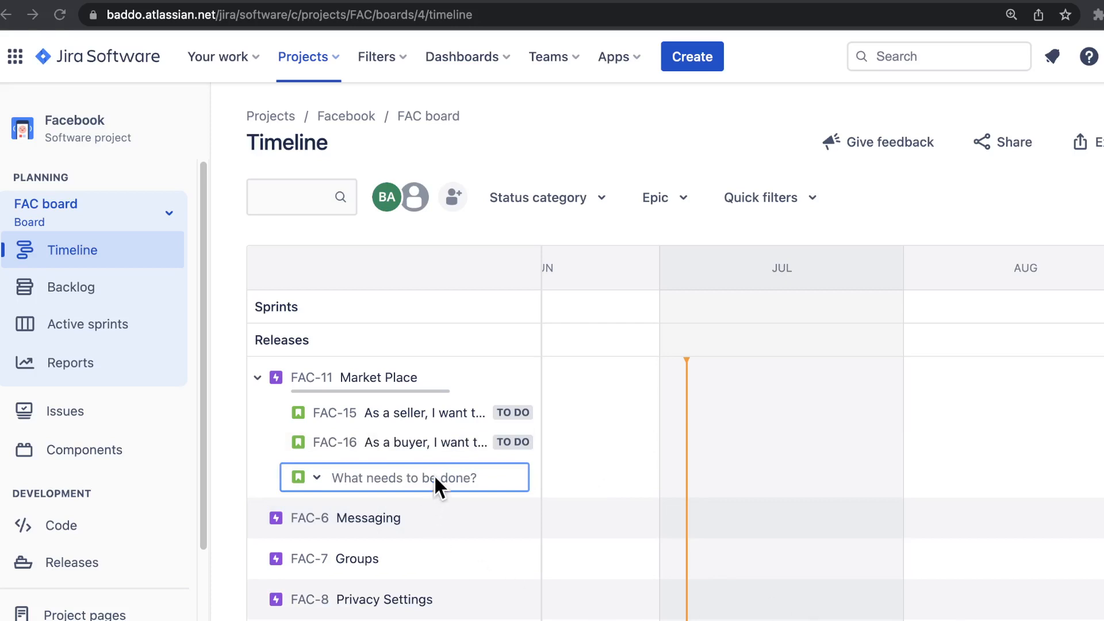
pyautogui.press('super+v')
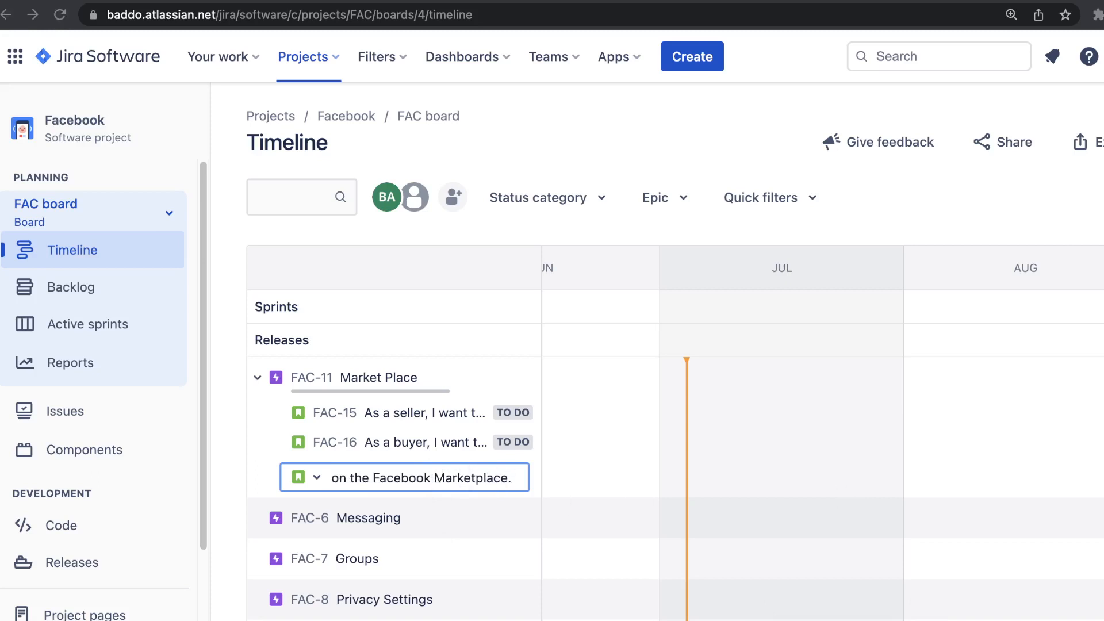
pyautogui.press('Return')
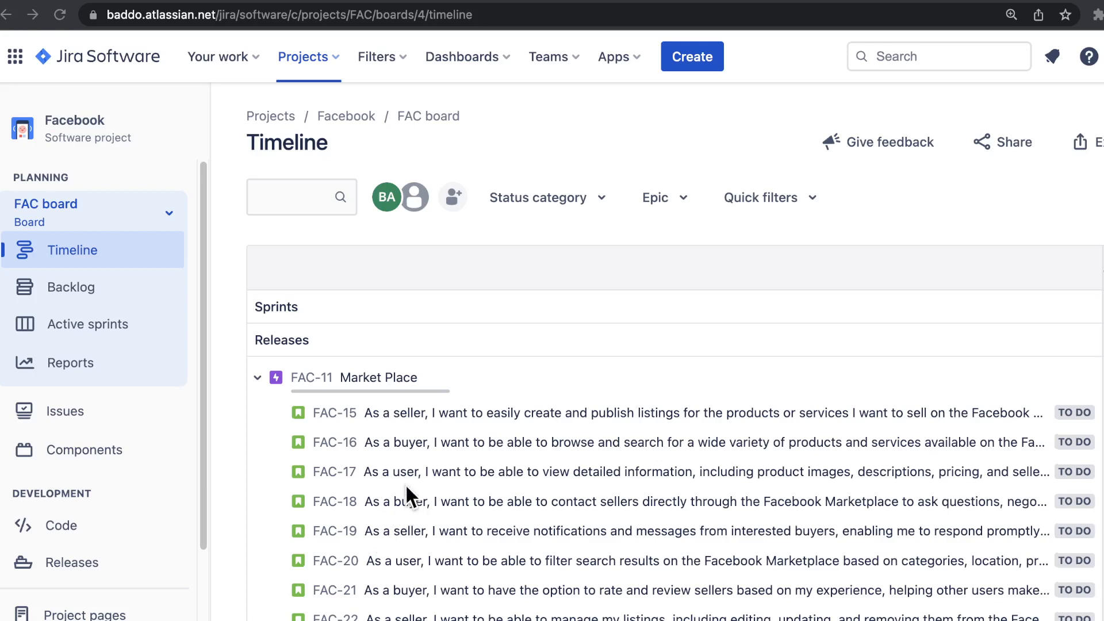
# Review the user stories listed under the Market Place and Messaging epics on the timeline.
pyautogui.scroll(-3, 406, 494)
pyautogui.scroll(3, 407, 493)
pyautogui.scroll(-3, 391, 540)
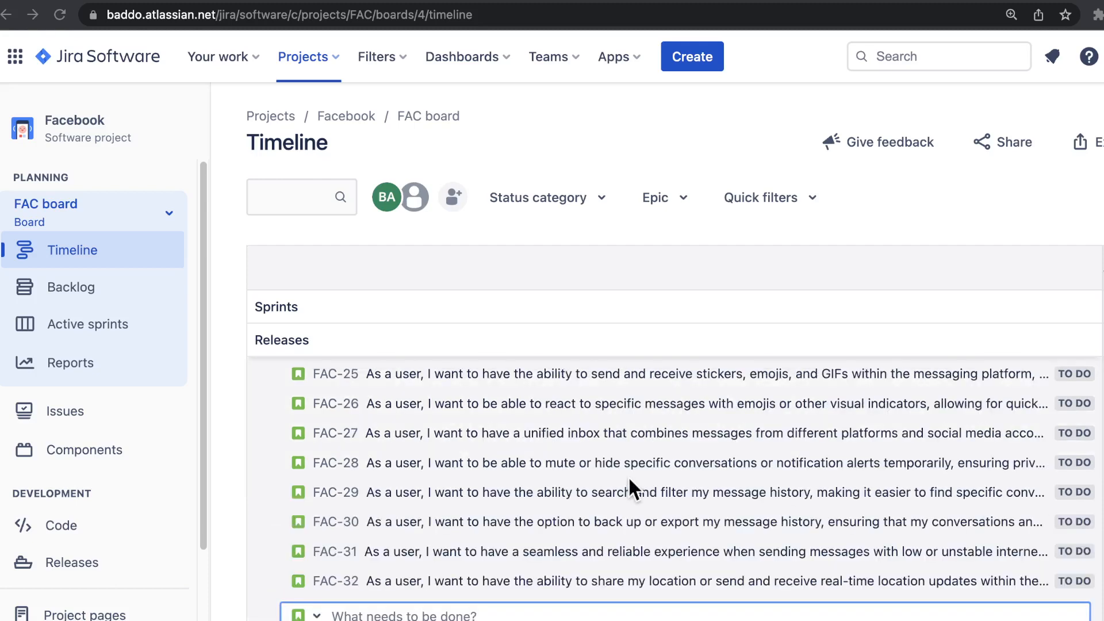
pyautogui.scroll(6, 501, 436)
pyautogui.scroll(-5, 503, 442)
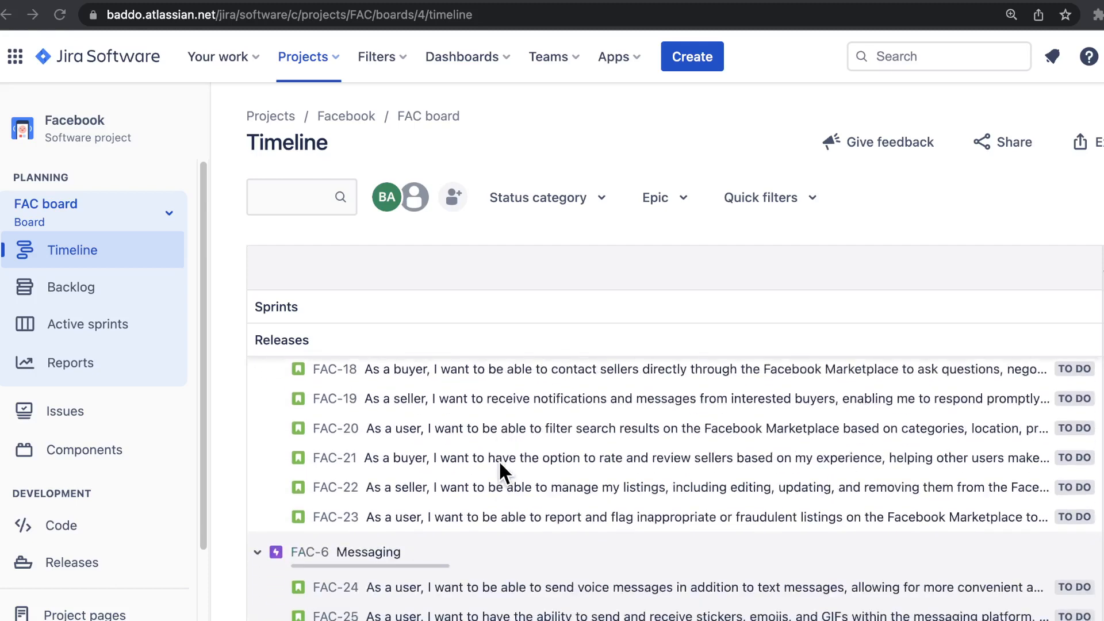
pyautogui.scroll(1, 497, 464)
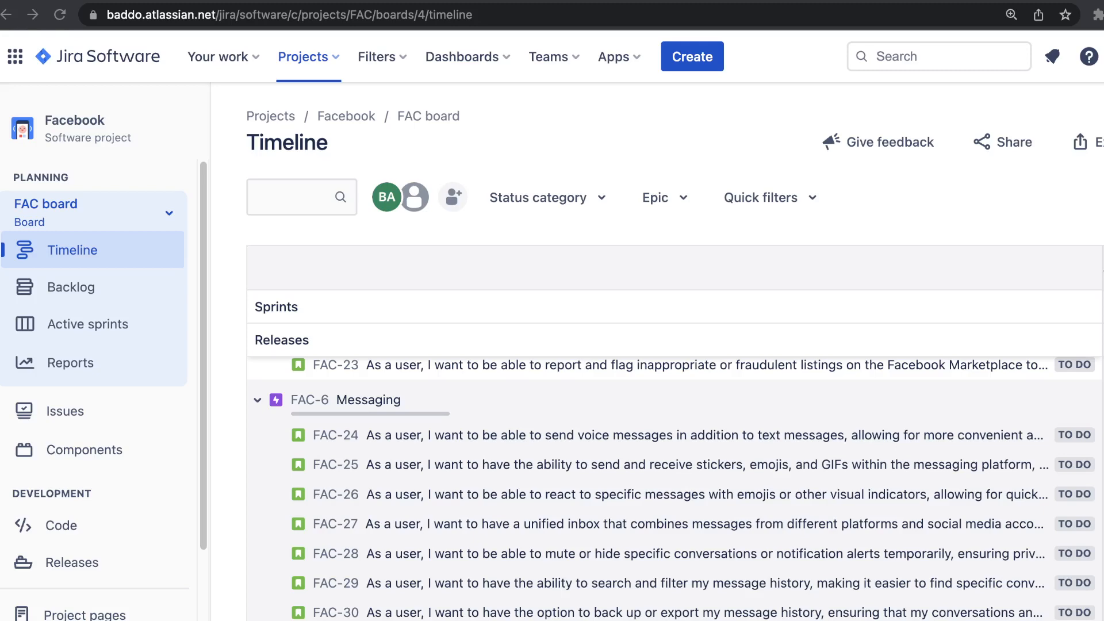
pyautogui.scroll(5, 673, 489)
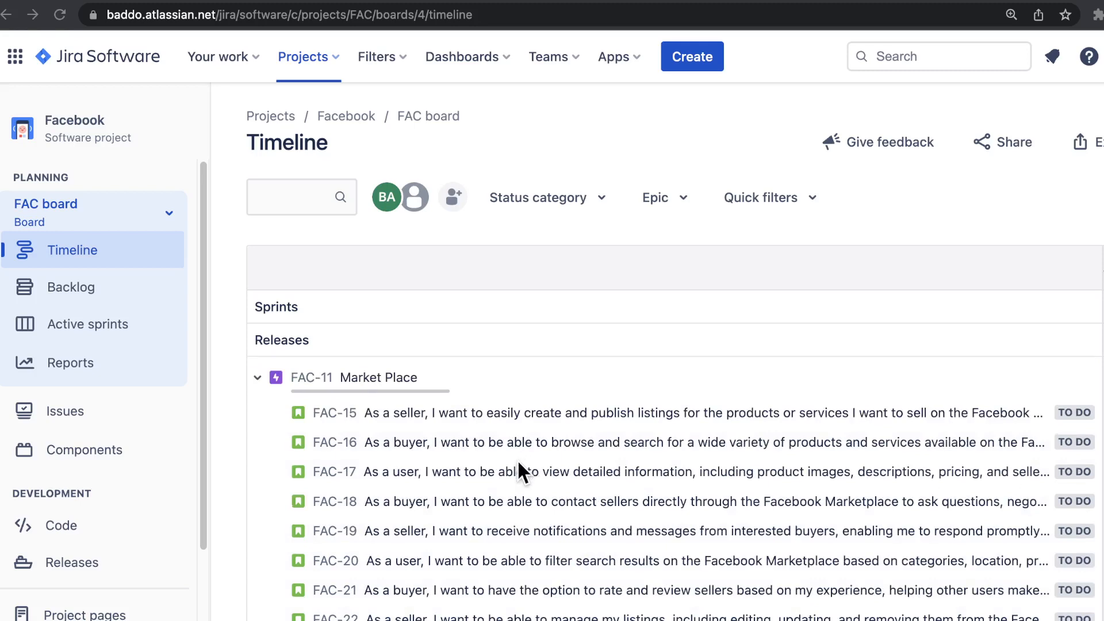
pyautogui.scroll(-4, 517, 463)
pyautogui.scroll(3, 515, 461)
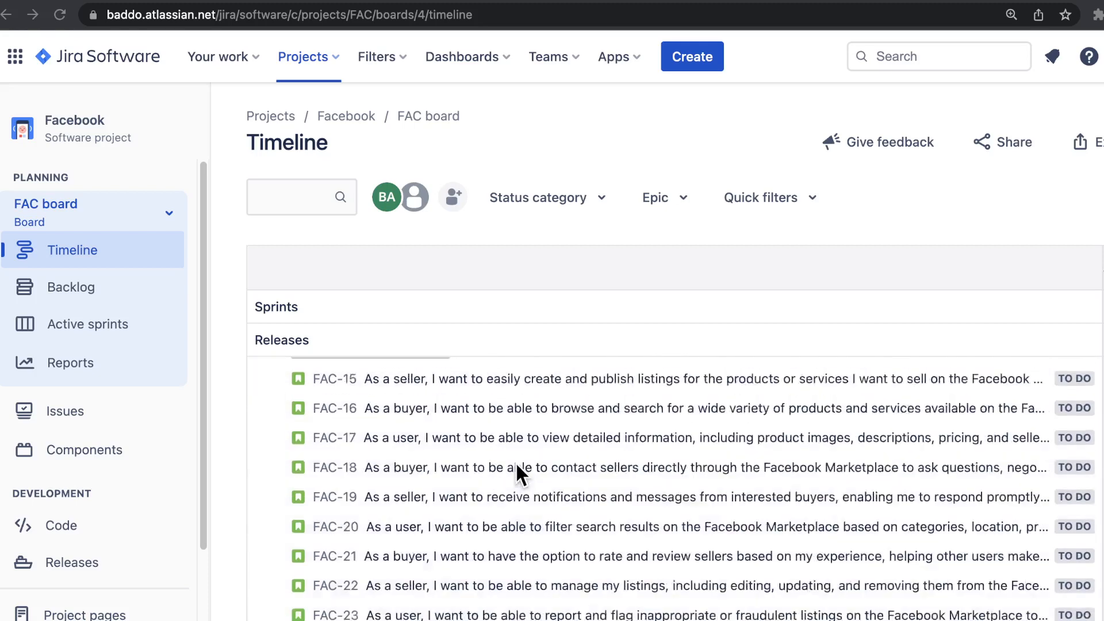
pyautogui.scroll(-4, 515, 462)
pyautogui.scroll(1, 511, 463)
pyautogui.scroll(2, 505, 464)
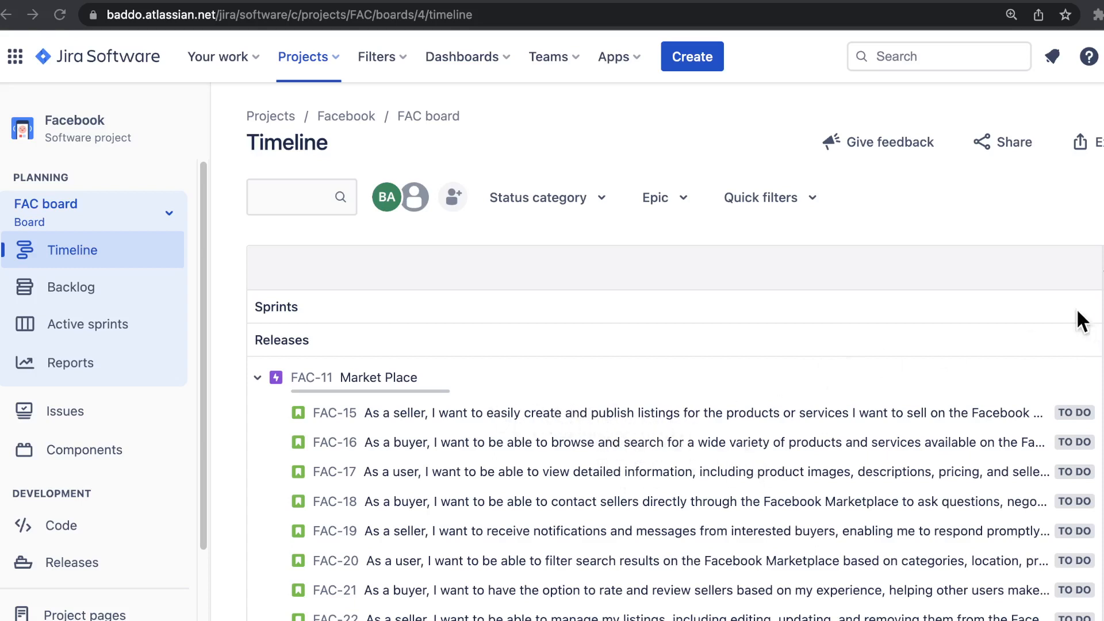
# Open the seller story about creating and publishing listings and examine its description, assignee, reporter, development, labels, epic link and priority fields.
pyautogui.click(596, 424)
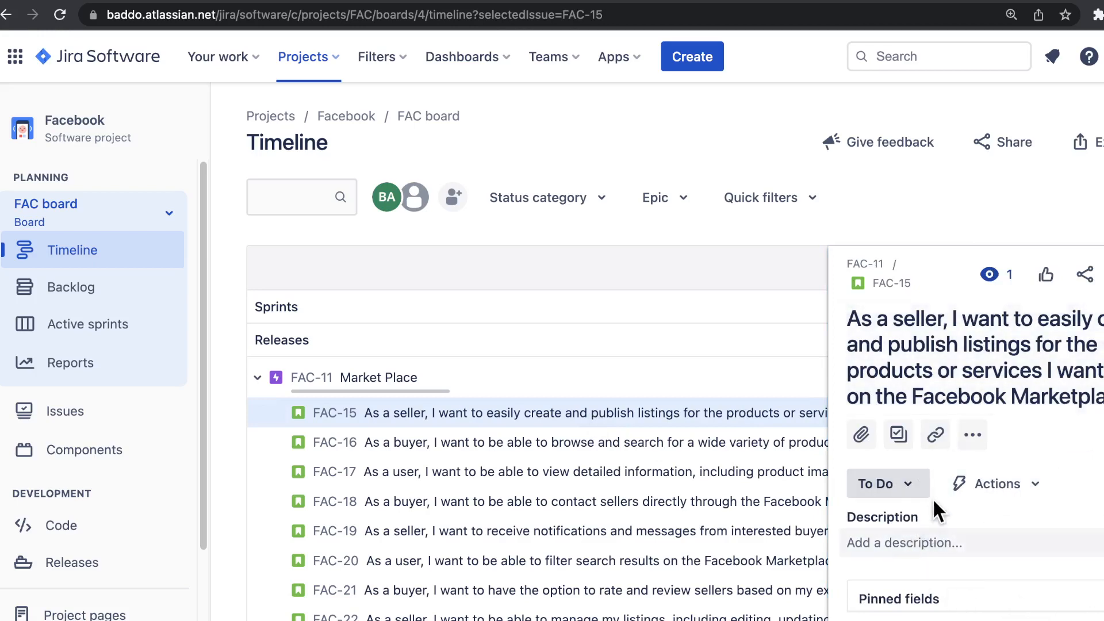
pyautogui.scroll(-2, 932, 437)
pyautogui.scroll(-3, 933, 435)
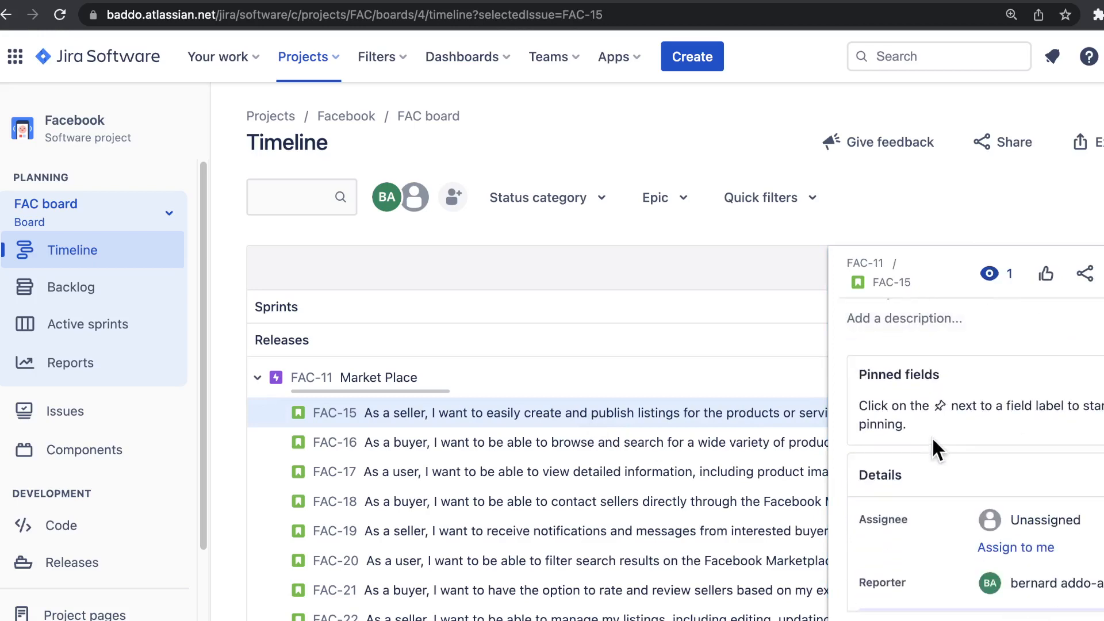
pyautogui.scroll(3, 928, 433)
pyautogui.scroll(-5, 925, 428)
pyautogui.scroll(4, 925, 430)
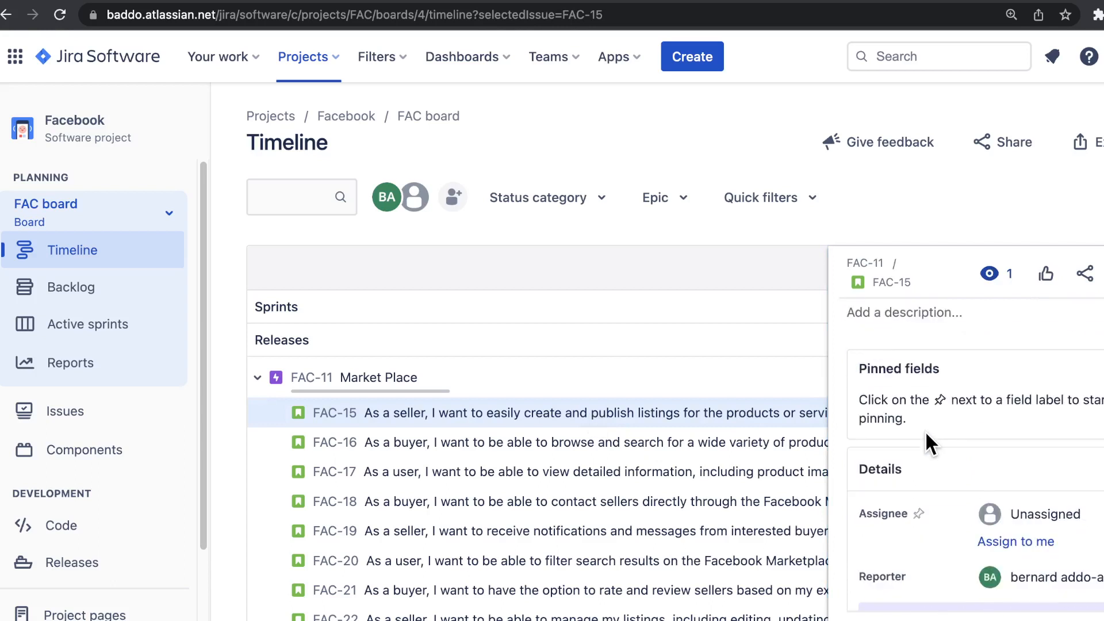
pyautogui.scroll(-3, 916, 467)
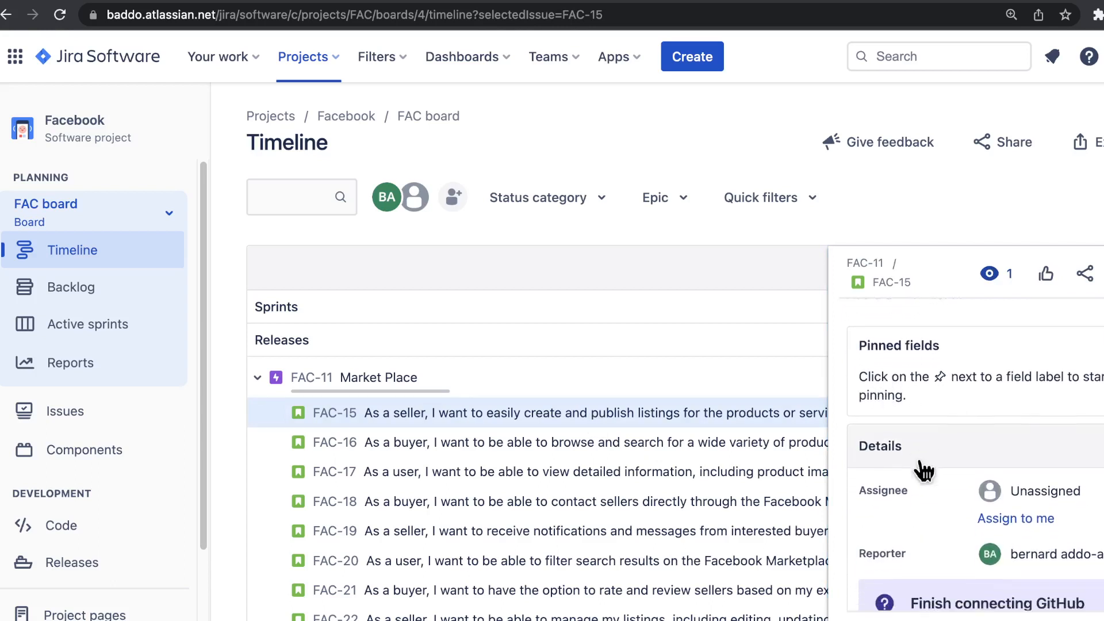
pyautogui.scroll(-1, 919, 422)
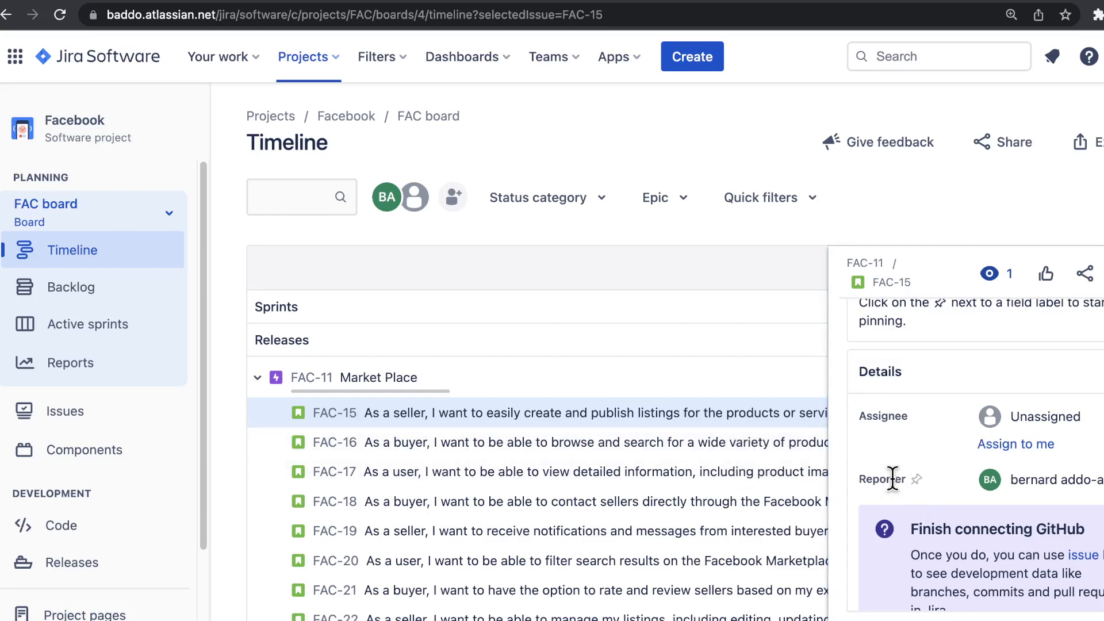
pyautogui.scroll(-5, 897, 477)
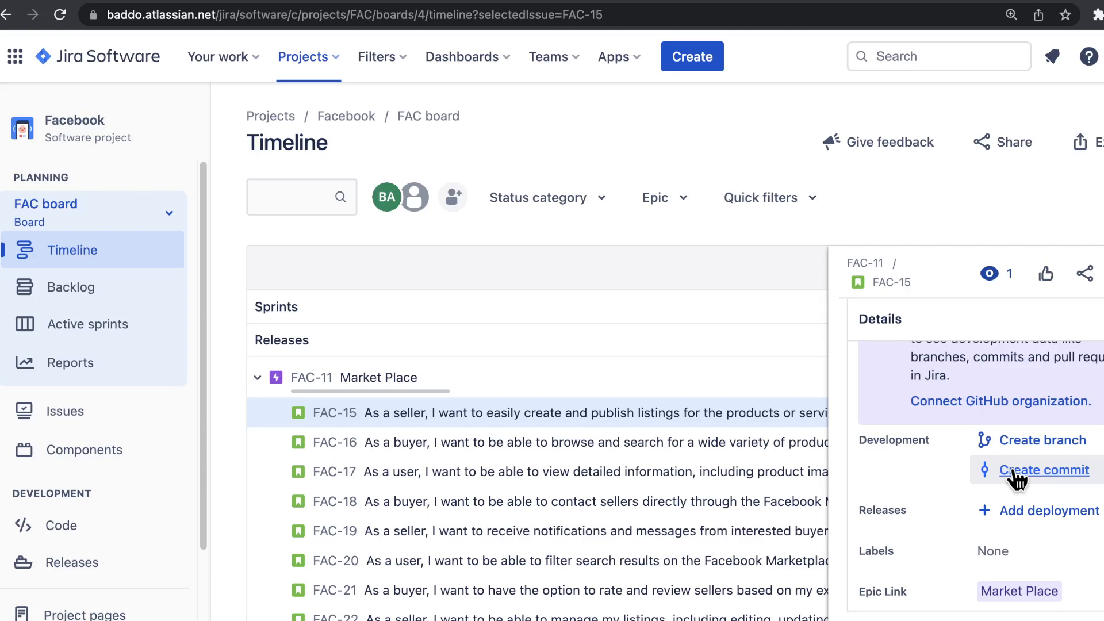
pyautogui.scroll(-1, 868, 514)
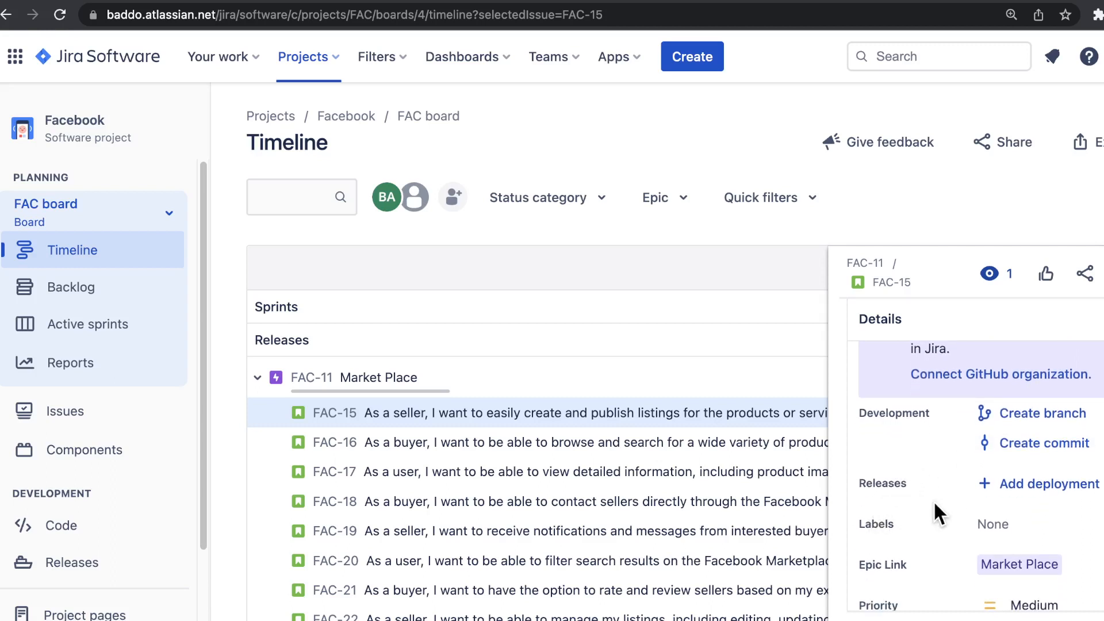
# Paste the prepared text about post privacy settings, with its acceptance criteria, into the seller story's description.
pyautogui.scroll(-4, 942, 549)
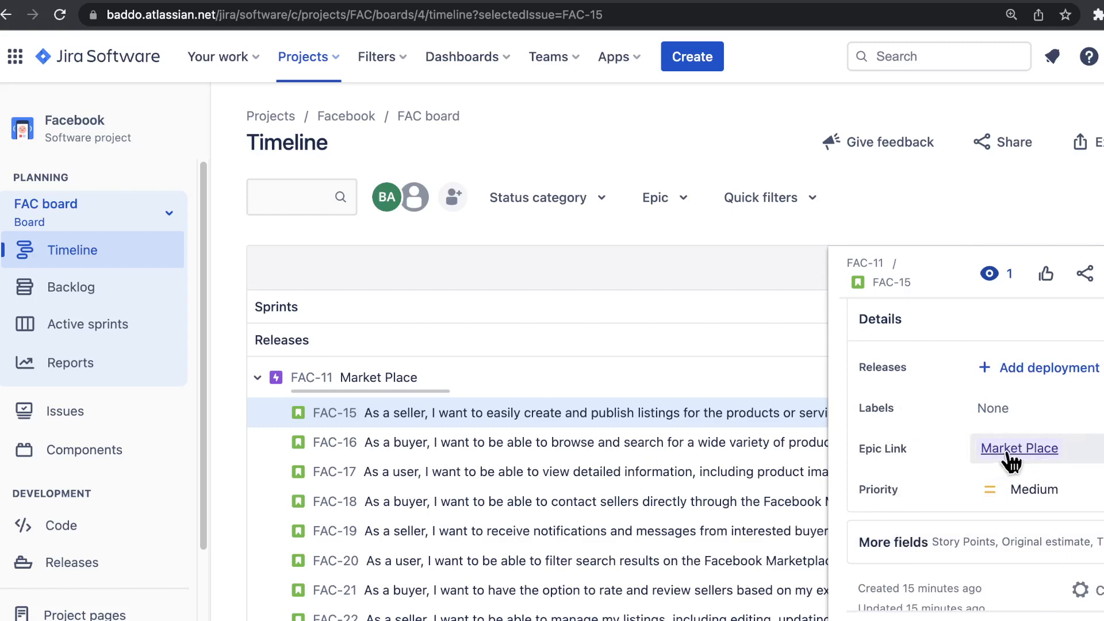
pyautogui.moveTo(1022, 456)
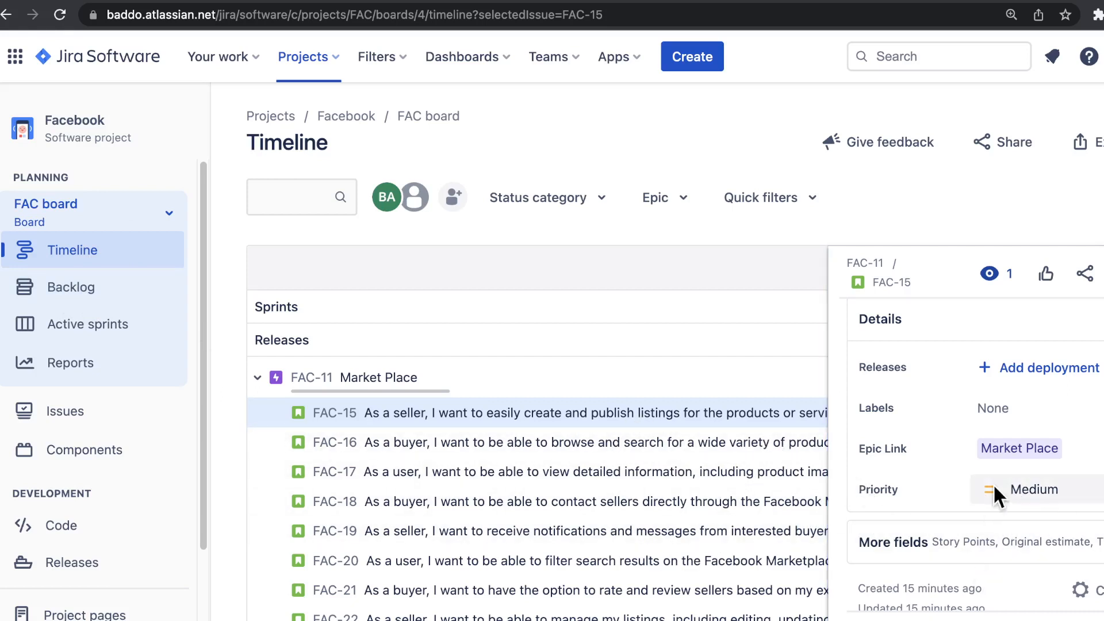
pyautogui.scroll(-3, 1029, 515)
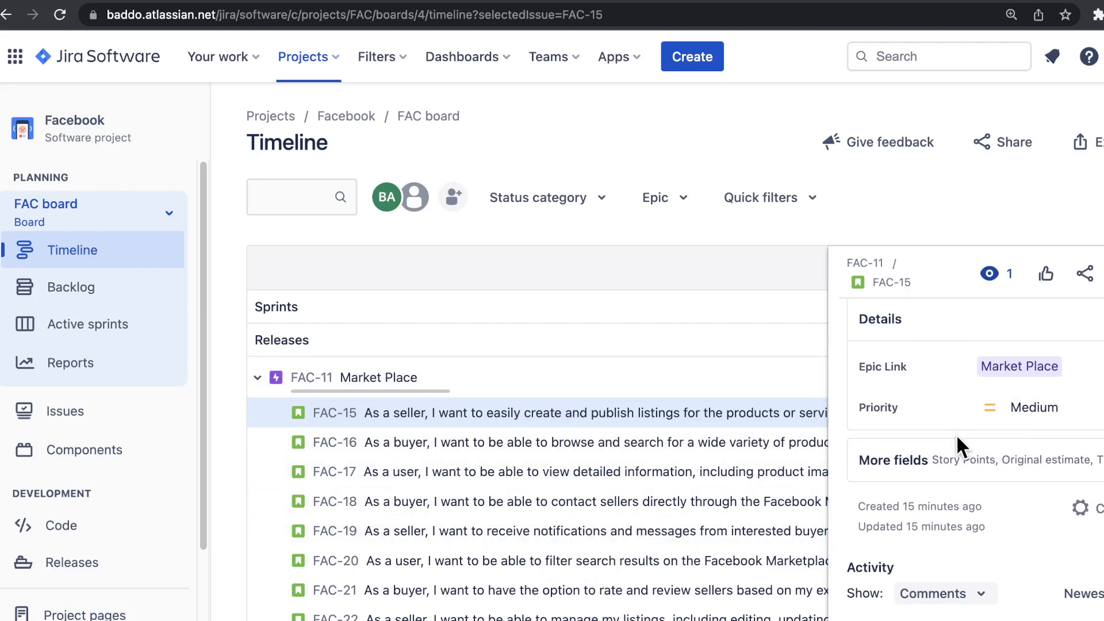
pyautogui.scroll(5, 941, 581)
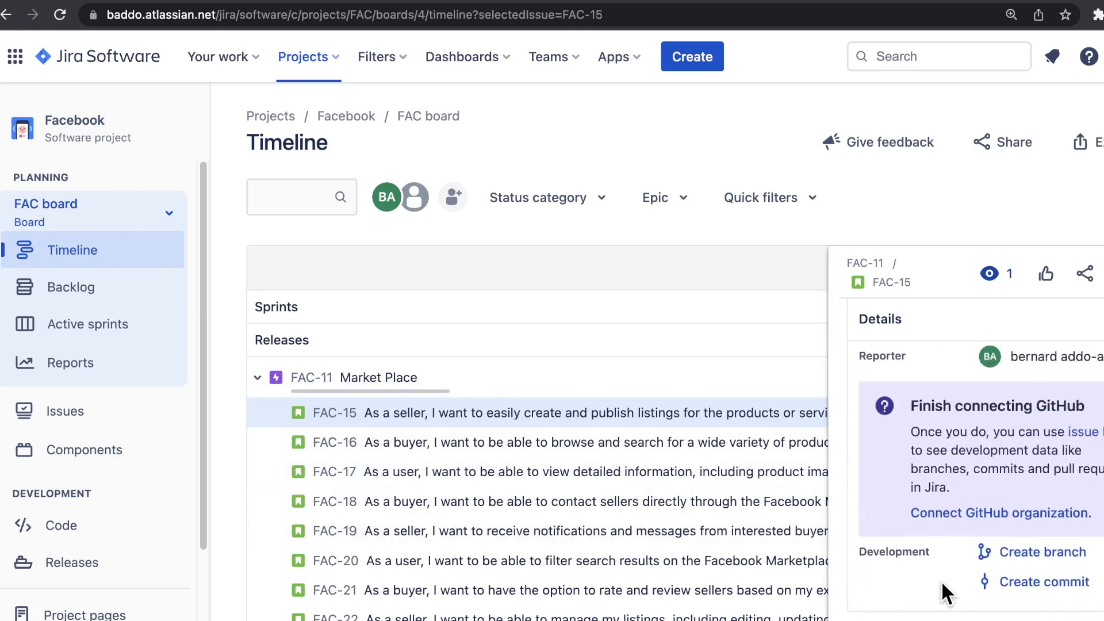
pyautogui.scroll(8, 937, 575)
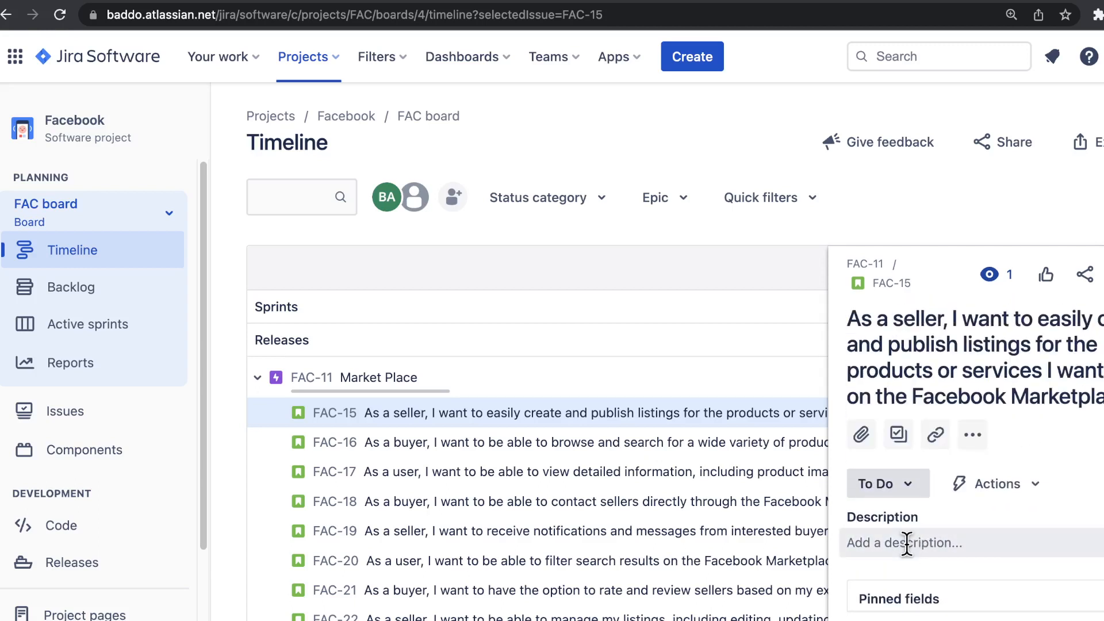
pyautogui.click(906, 544)
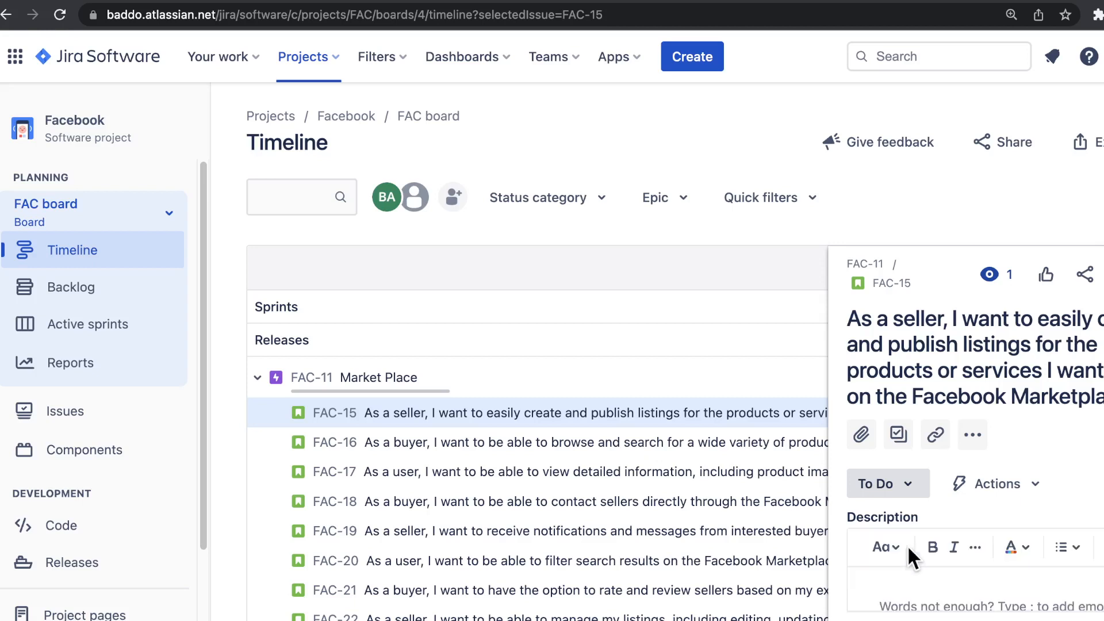
pyautogui.scroll(-4, 917, 546)
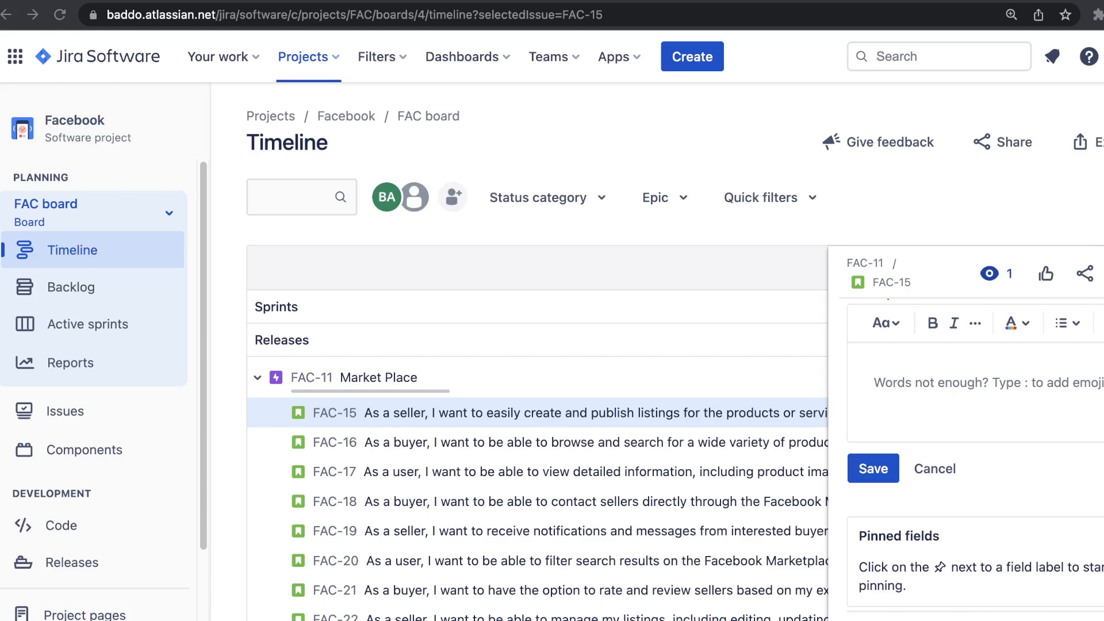
pyautogui.press('super+v')
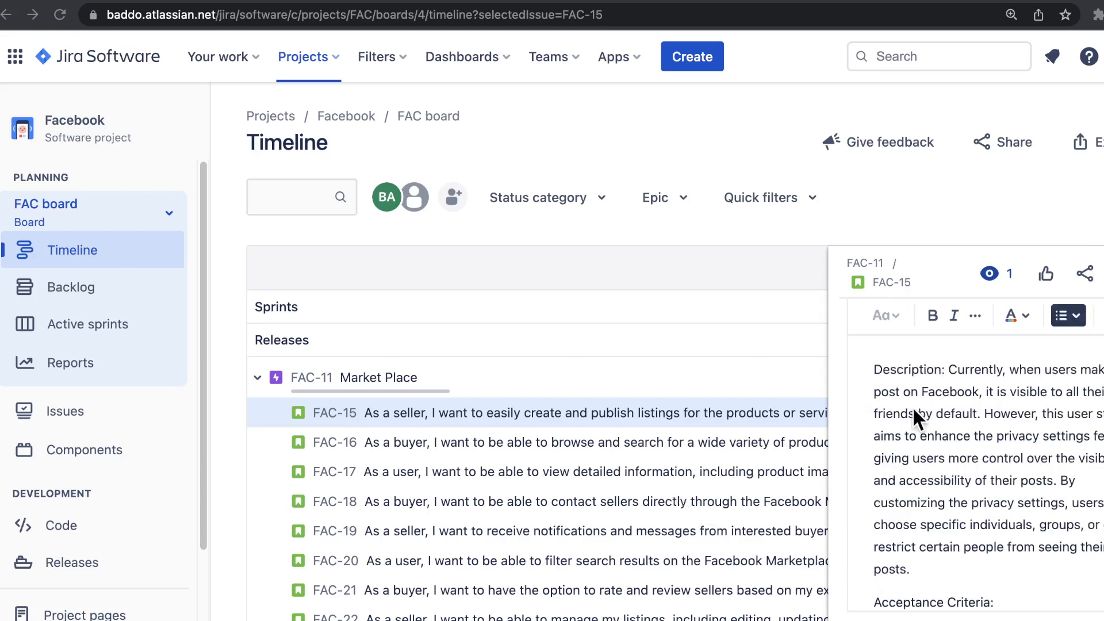
# Make the "Description:" heading in the pasted text bold and start the text that follows it on a new line.
pyautogui.scroll(2, 920, 408)
pyautogui.scroll(-3, 934, 417)
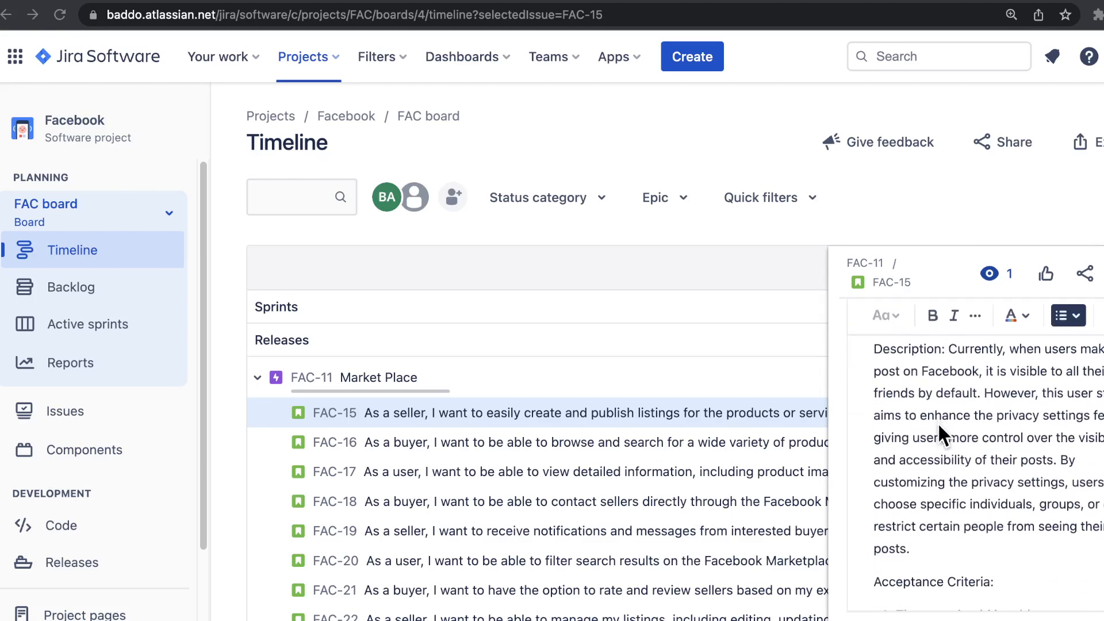
pyautogui.scroll(-4, 937, 435)
pyautogui.scroll(5, 950, 436)
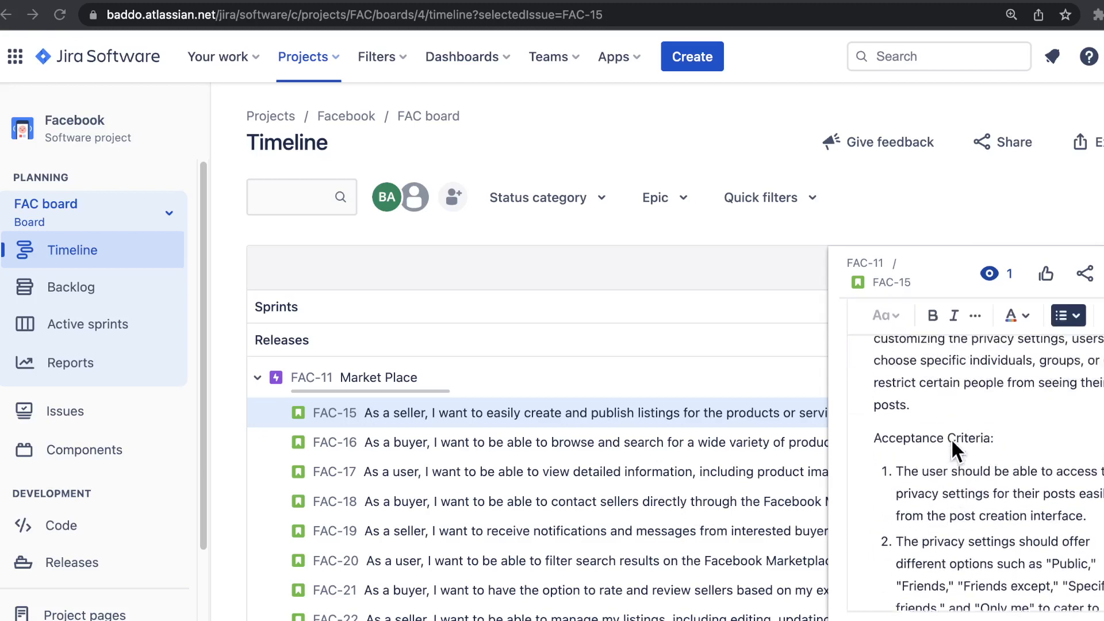
pyautogui.scroll(-3, 950, 437)
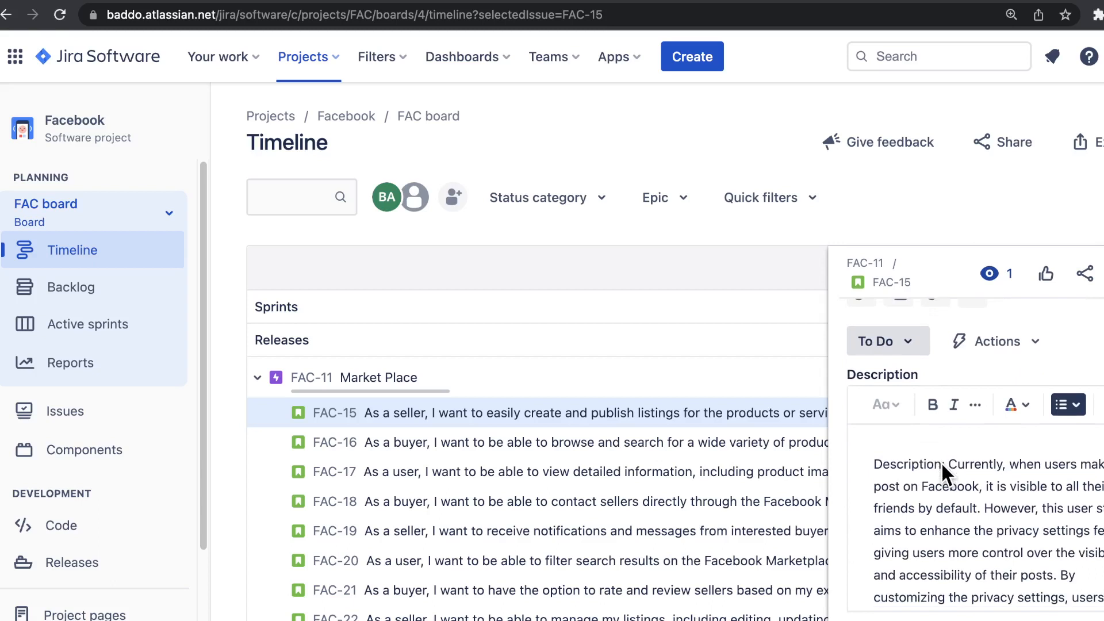
pyautogui.moveTo(945, 464); pyautogui.dragTo(870, 467)
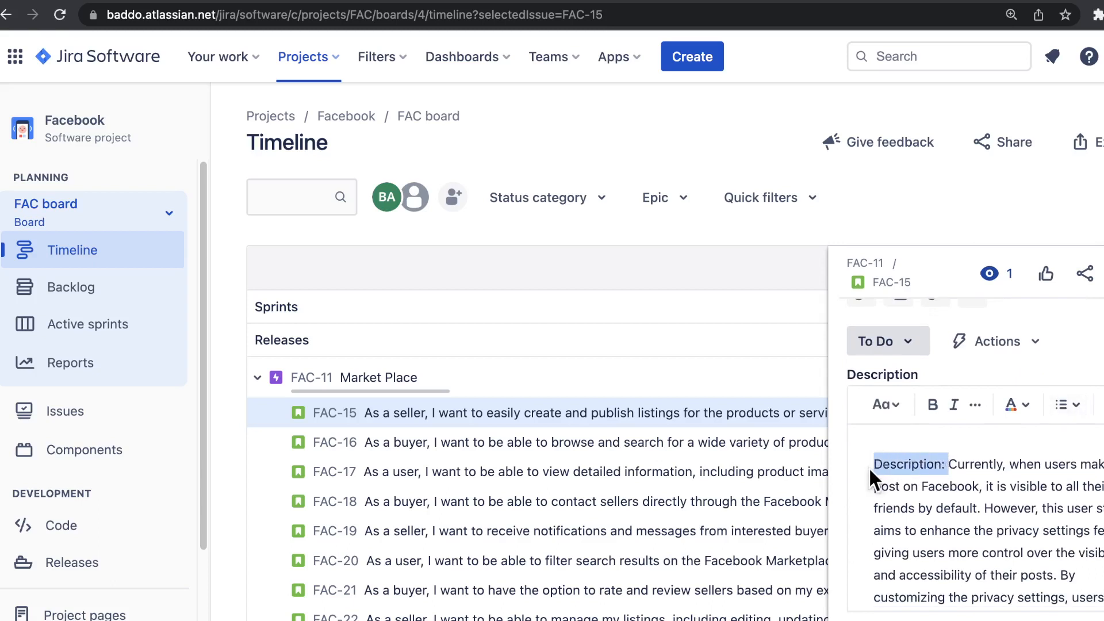
pyautogui.click(932, 404)
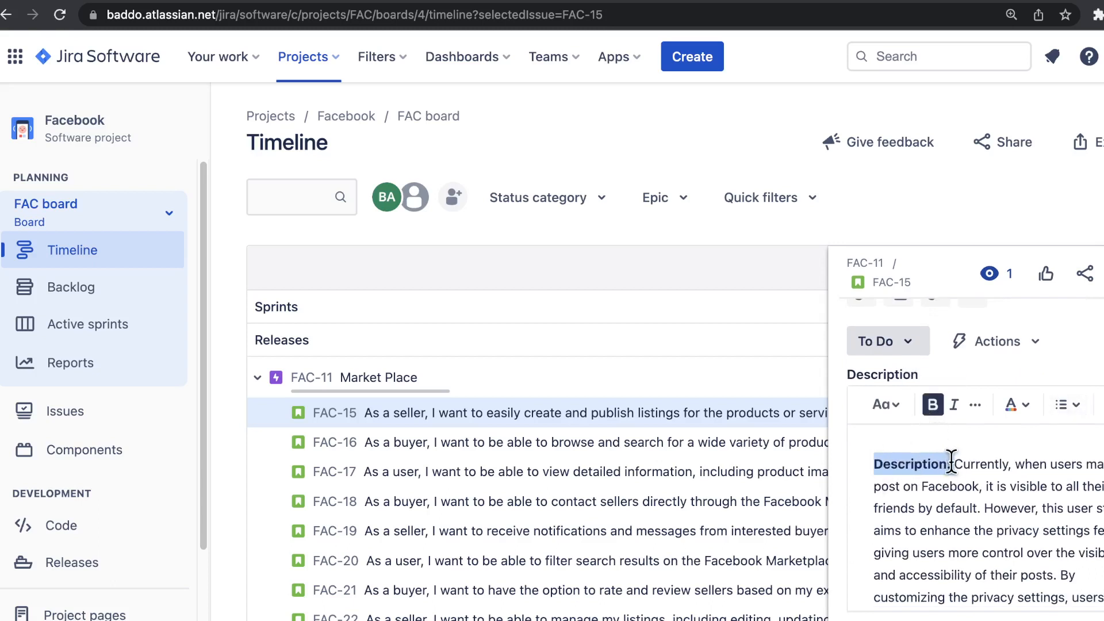
pyautogui.click(954, 464)
pyautogui.press('Return')
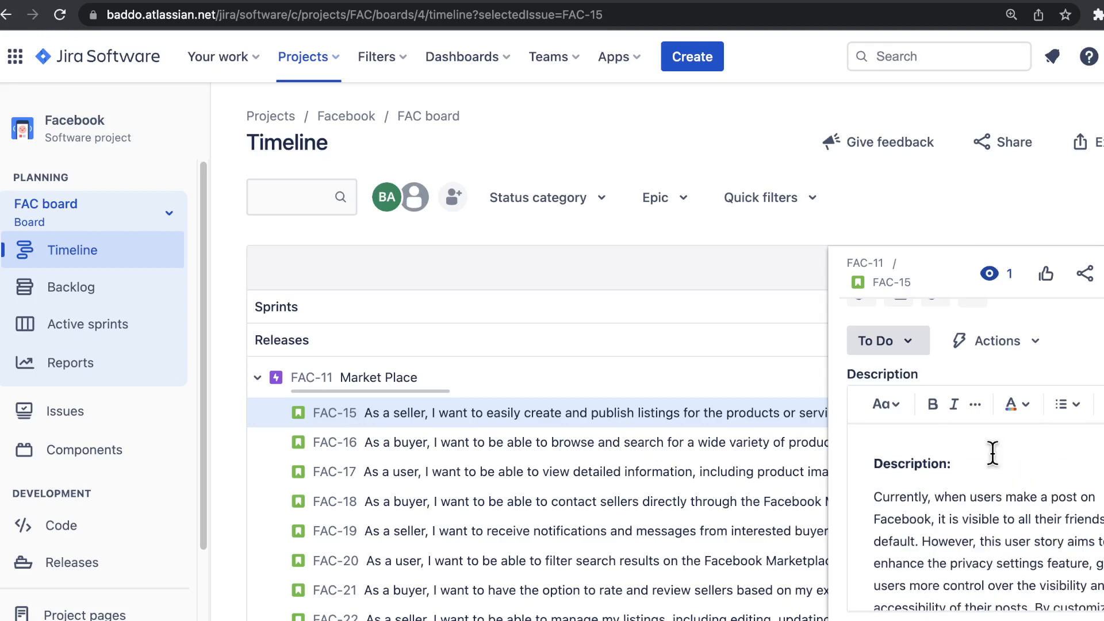
# Make the "Acceptance Criteria:" heading above the numbered list bold.
pyautogui.scroll(-5, 990, 453)
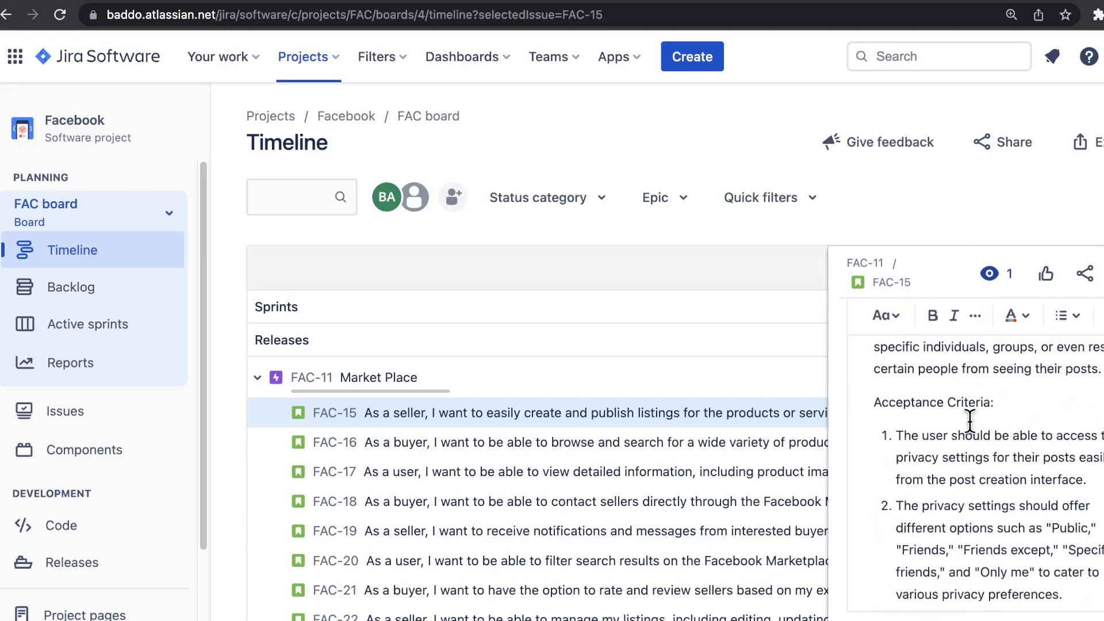
pyautogui.moveTo(995, 402); pyautogui.dragTo(872, 402)
pyautogui.click(931, 319)
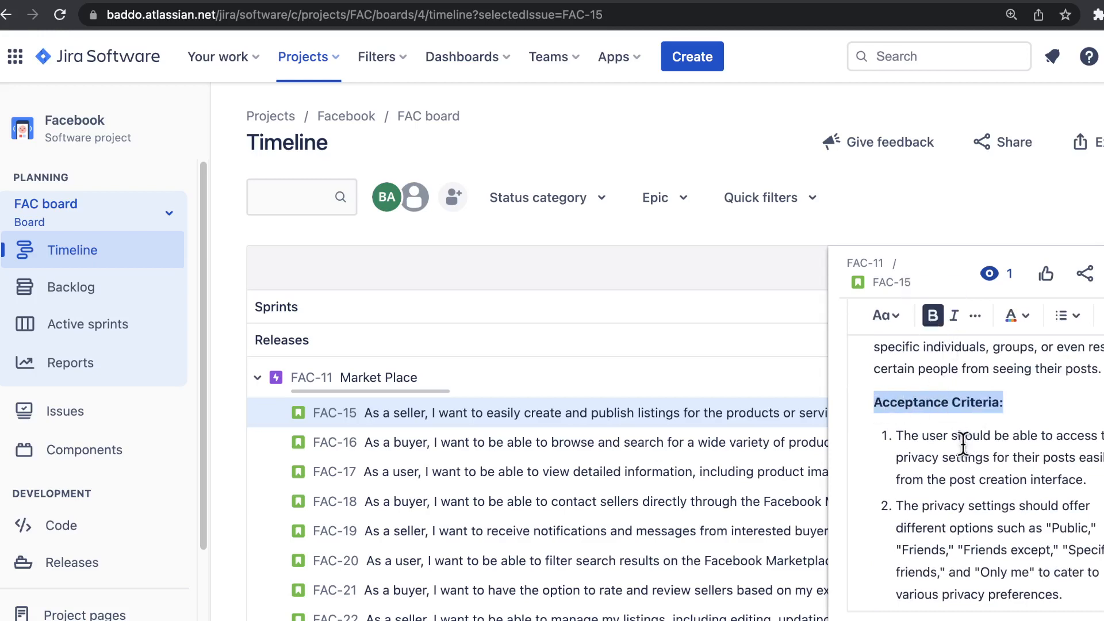
# Read through the seller story's formatted description and acceptance criteria against its title.
pyautogui.scroll(5, 965, 448)
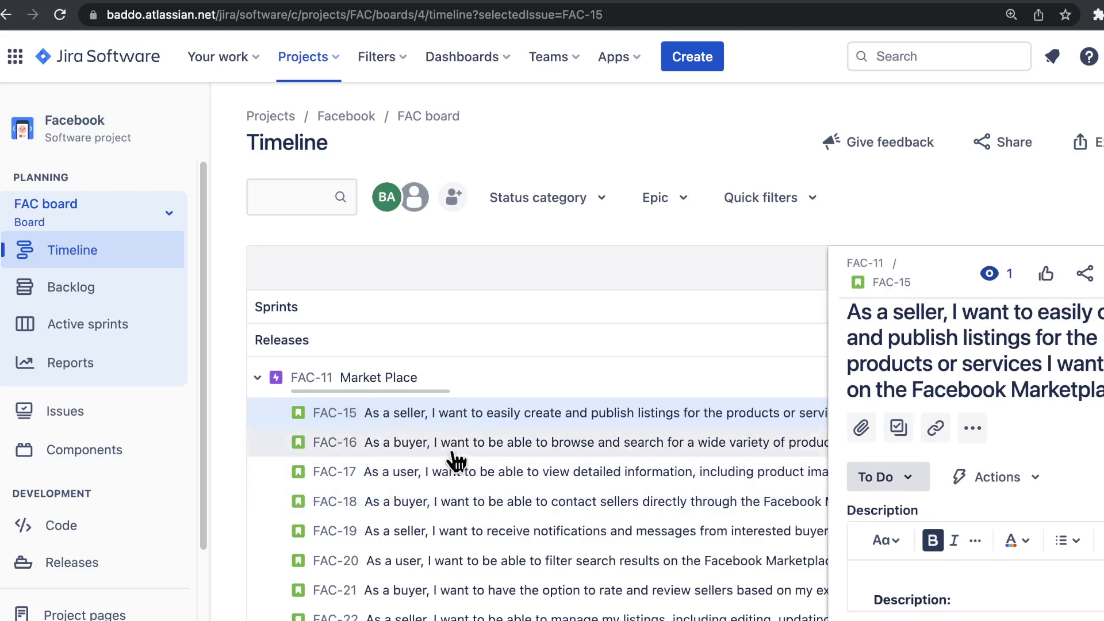
pyautogui.scroll(-2, 1058, 455)
pyautogui.scroll(-3, 1011, 465)
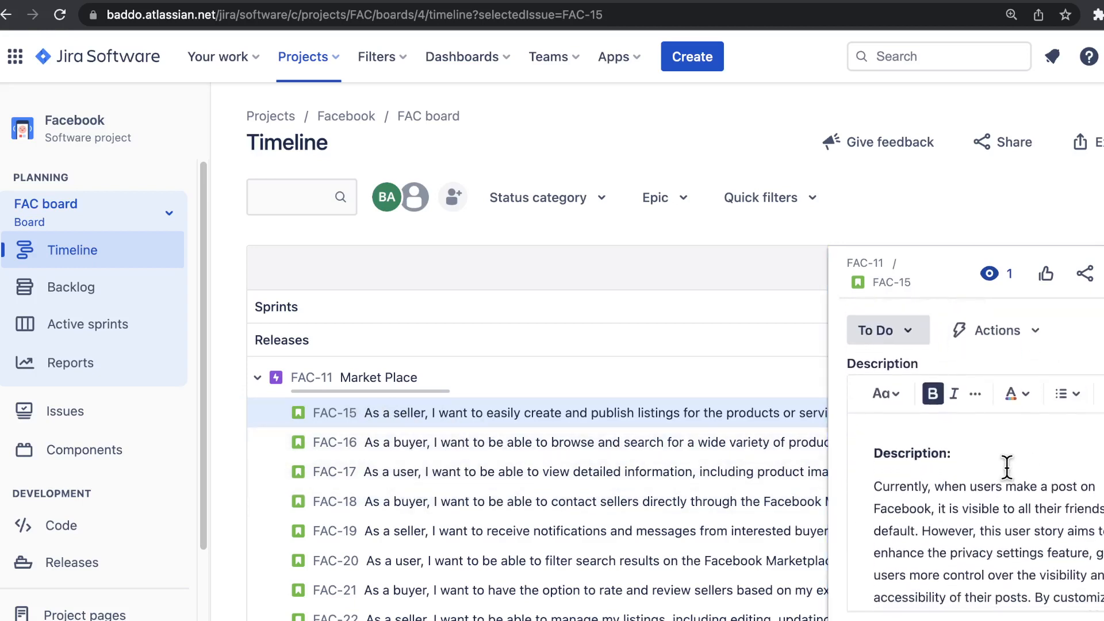
pyautogui.scroll(1, 1005, 471)
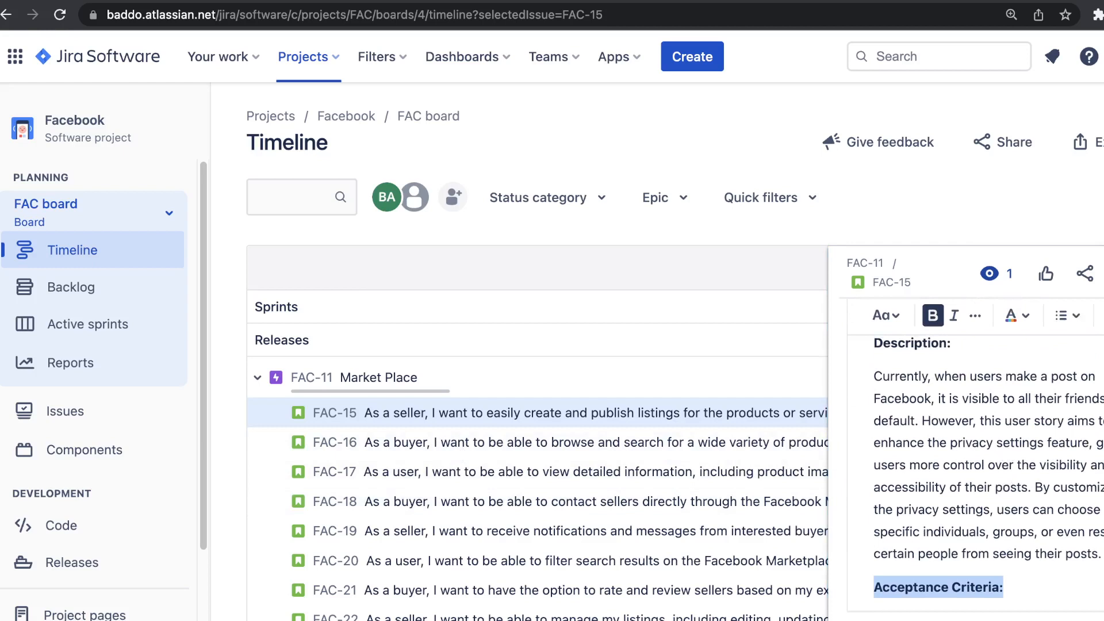
pyautogui.press('super+space')
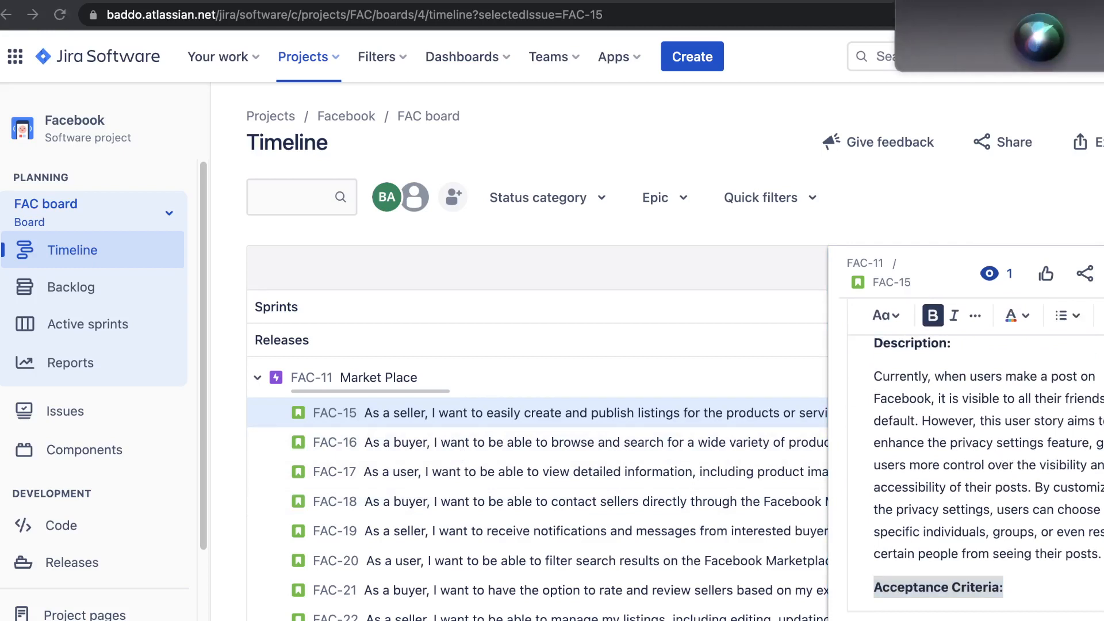
pyautogui.press('Escape')
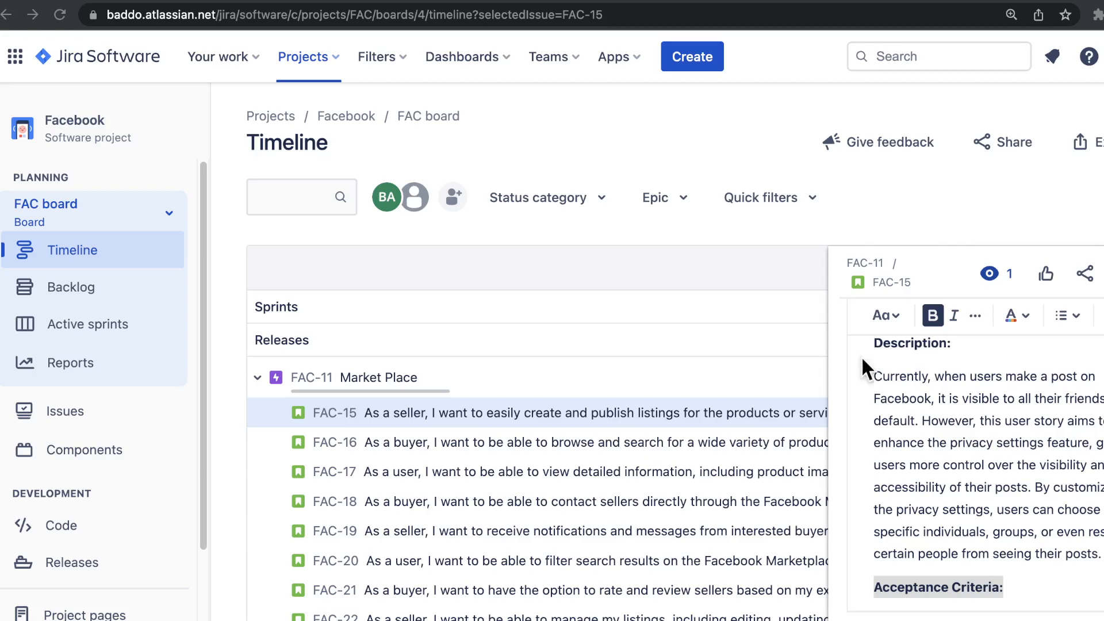
pyautogui.scroll(-5, 957, 409)
pyautogui.scroll(2, 960, 417)
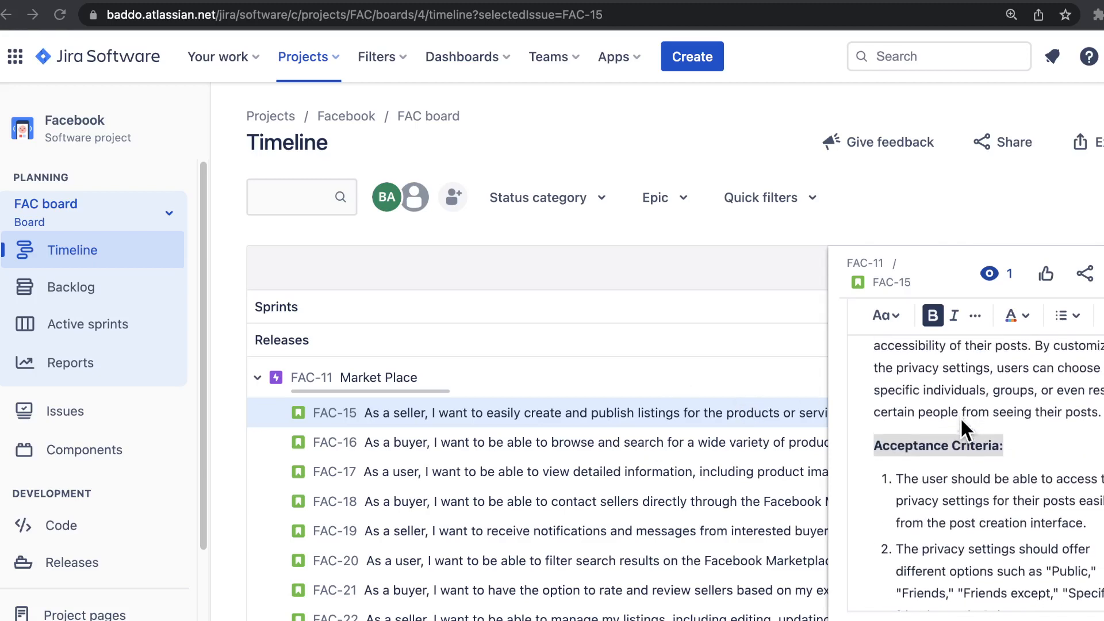
pyautogui.scroll(-1, 960, 416)
pyautogui.scroll(-1, 960, 418)
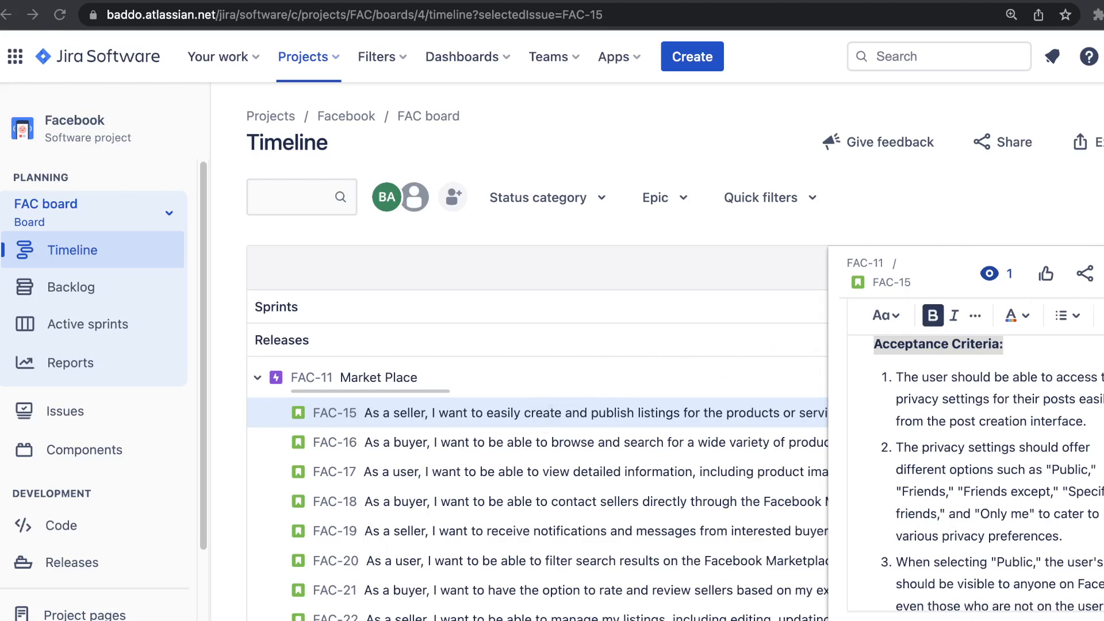
# Save the seller story's description and close its details.
pyautogui.scroll(-10, 1046, 446)
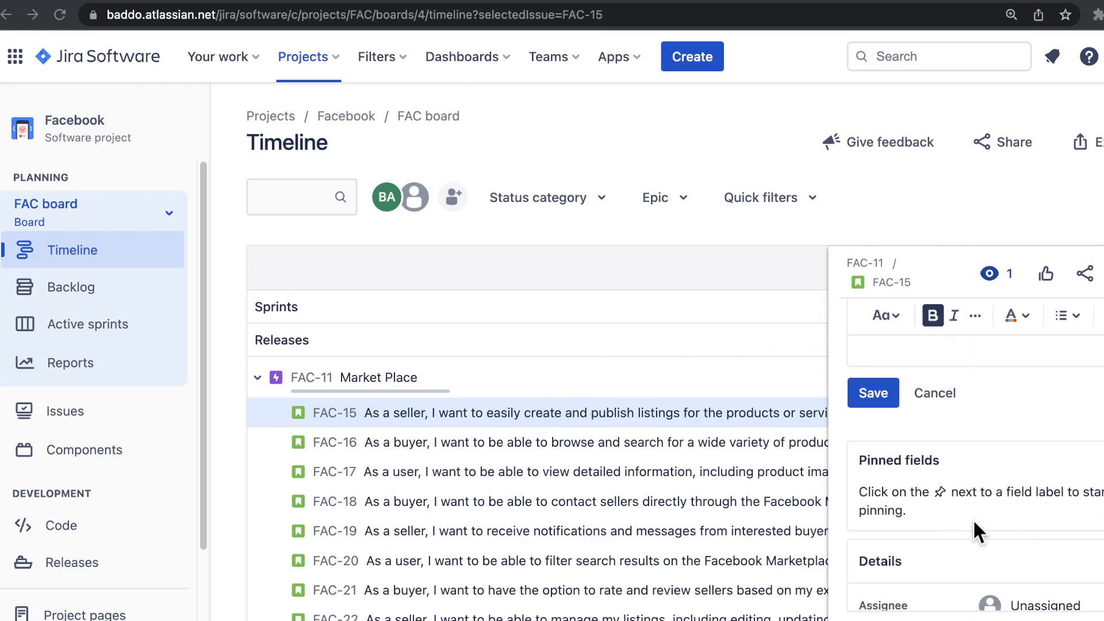
pyautogui.click(871, 393)
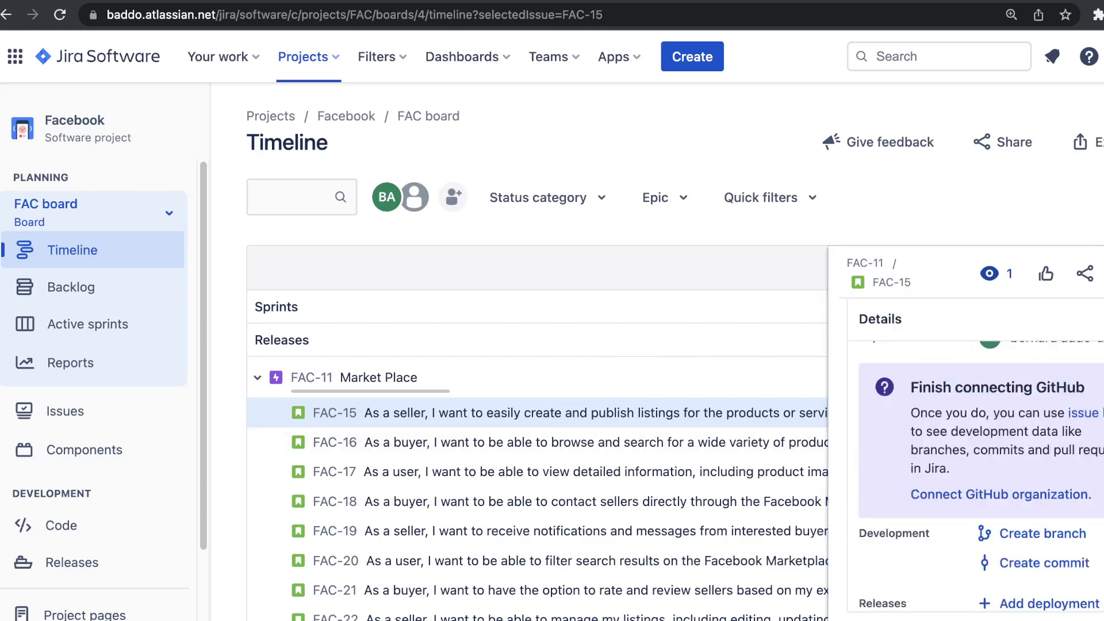
pyautogui.click(1103, 273)
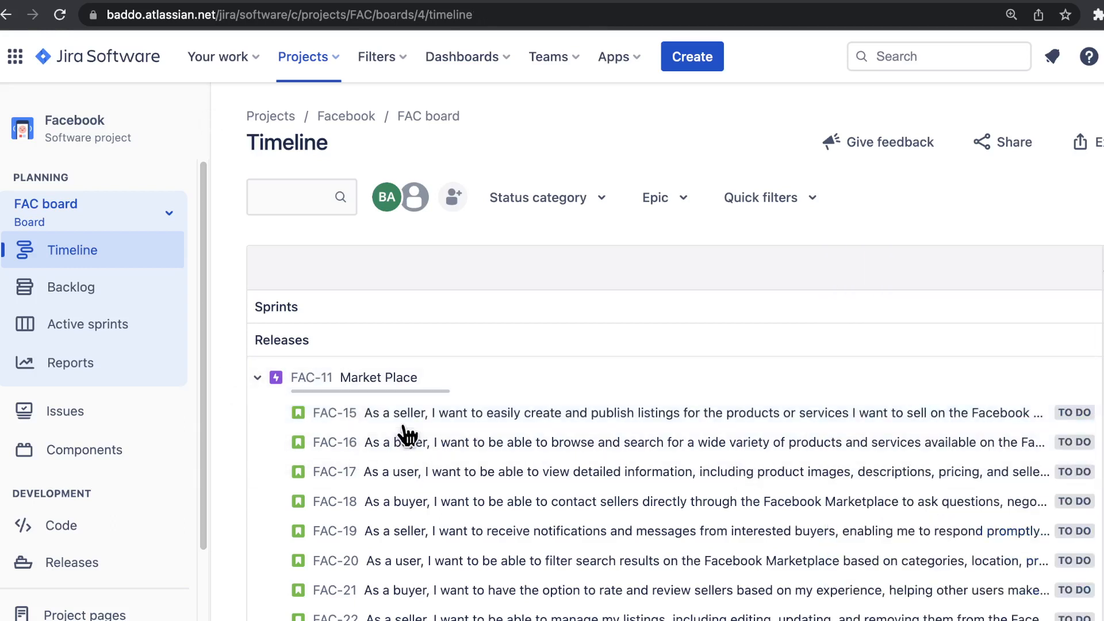
# View the details of the buyer story about browsing and searching products and services, and close them.
pyautogui.click(412, 451)
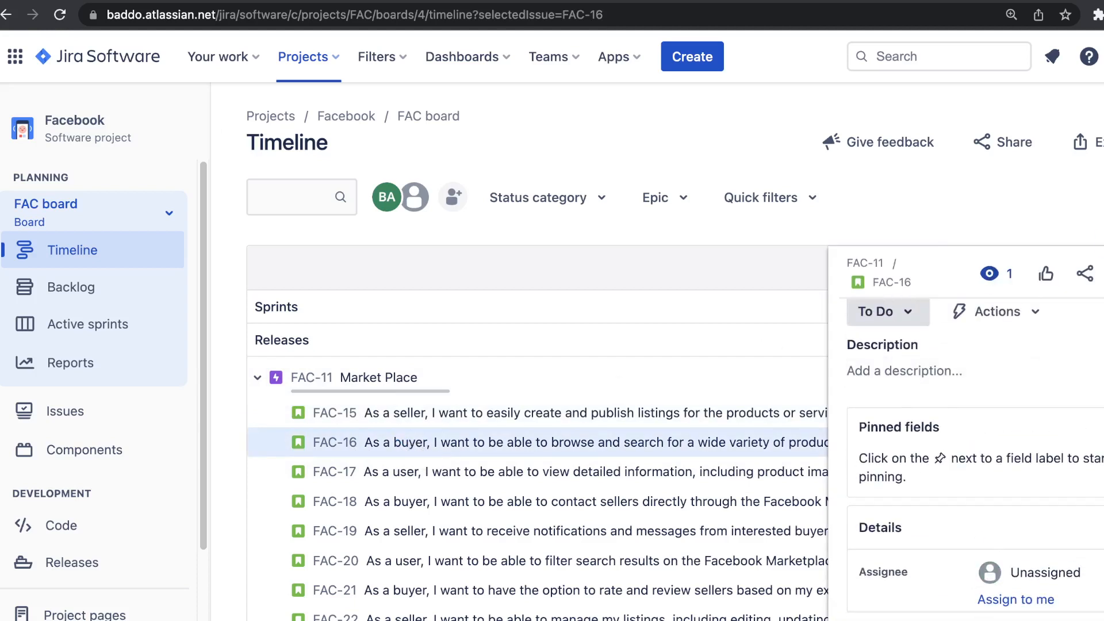
pyautogui.press('Escape')
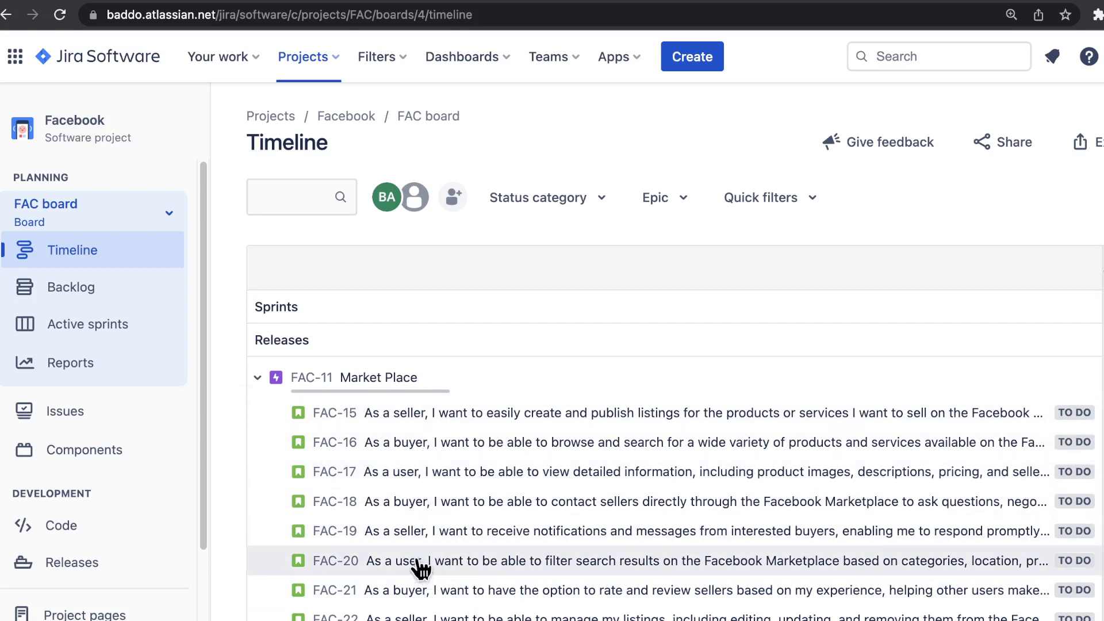
# Reorder the Market Place stories with the seller notifications story first, the detailed information story second and the search filter story third.
pyautogui.moveTo(418, 561); pyautogui.dragTo(403, 412)
pyautogui.moveTo(419, 563); pyautogui.dragTo(419, 407)
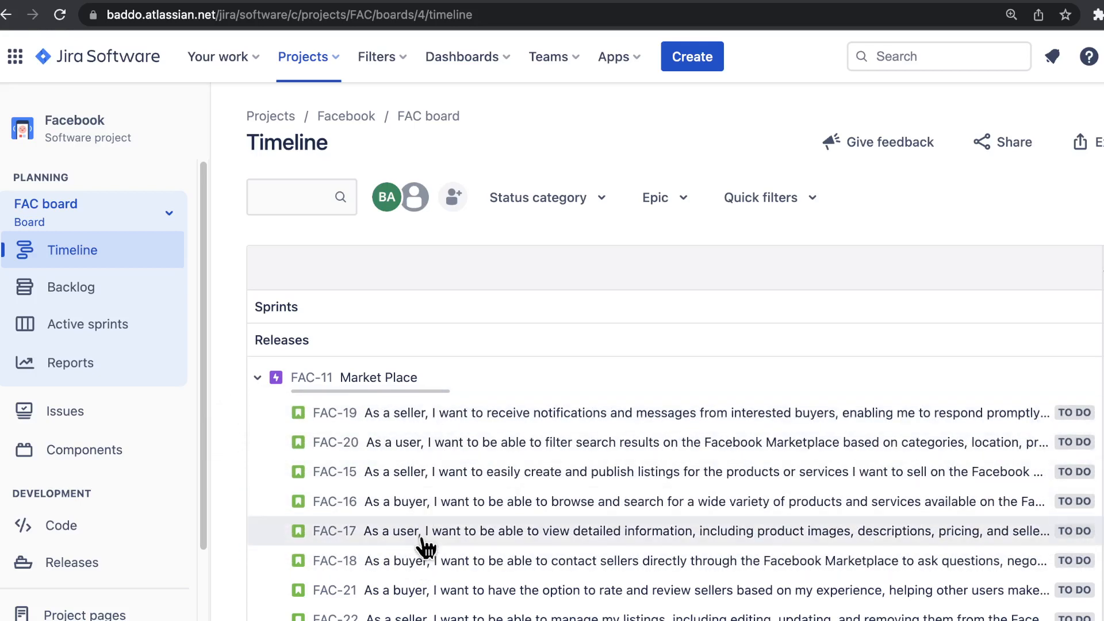
pyautogui.moveTo(422, 534); pyautogui.dragTo(430, 420)
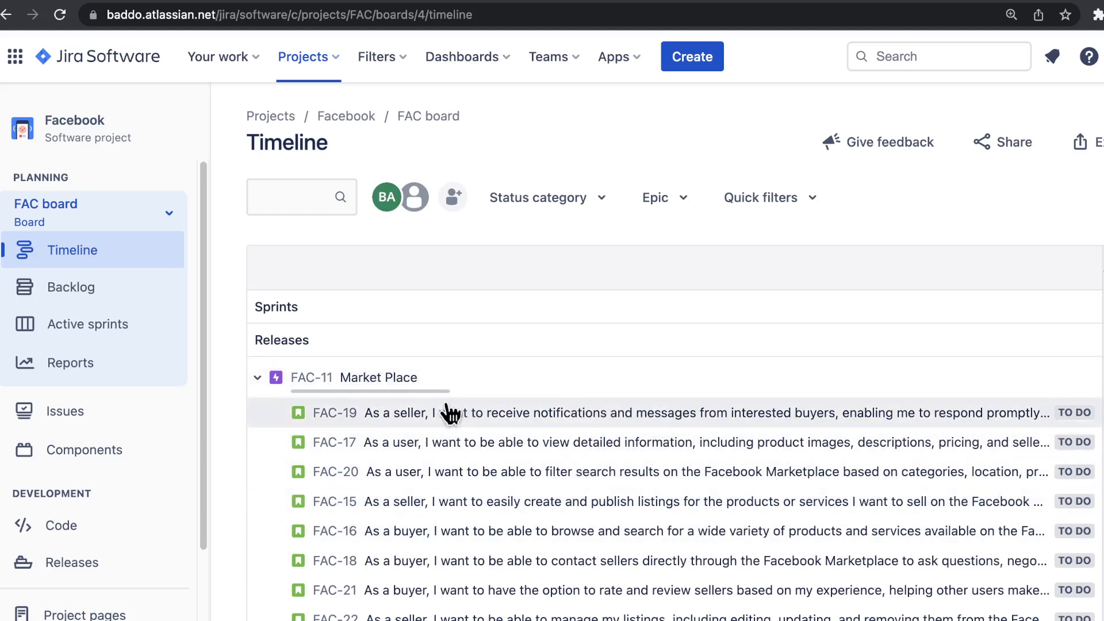
pyautogui.moveTo(494, 432)
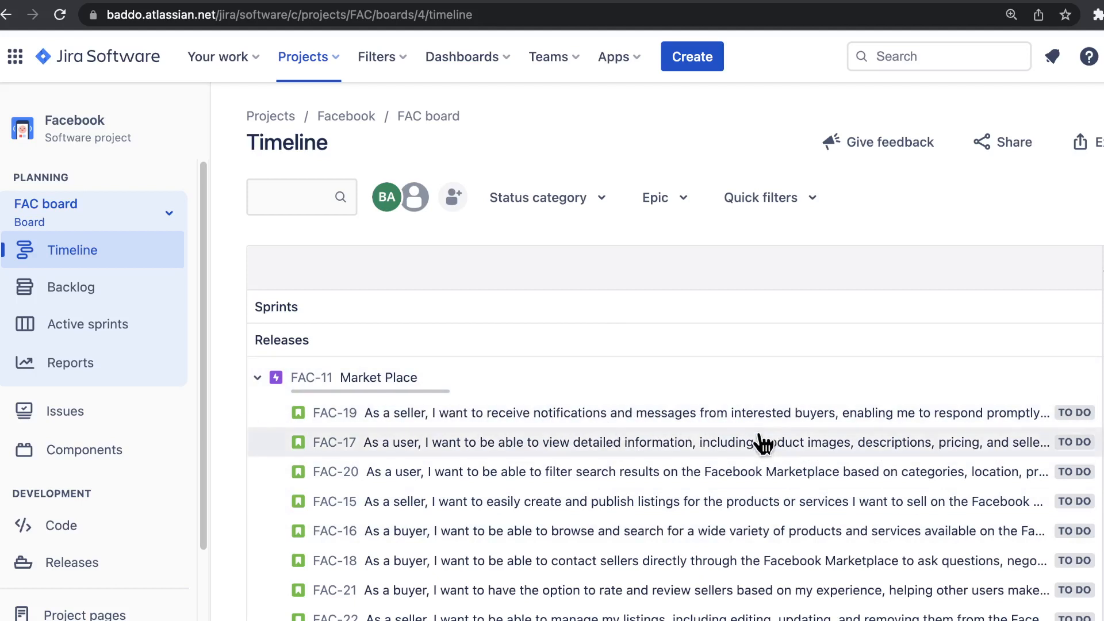
pyautogui.moveTo(789, 437)
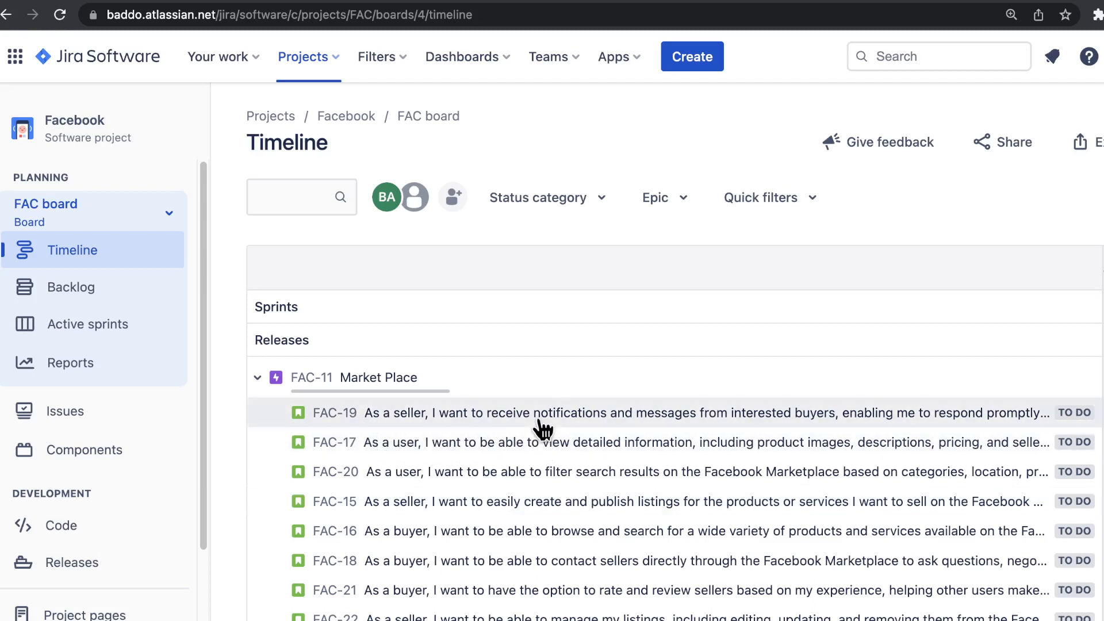
pyautogui.moveTo(540, 424); pyautogui.dragTo(518, 425)
# Open the project's backlog and look through the sprint planning area and the listed issues.
pyautogui.click(104, 300)
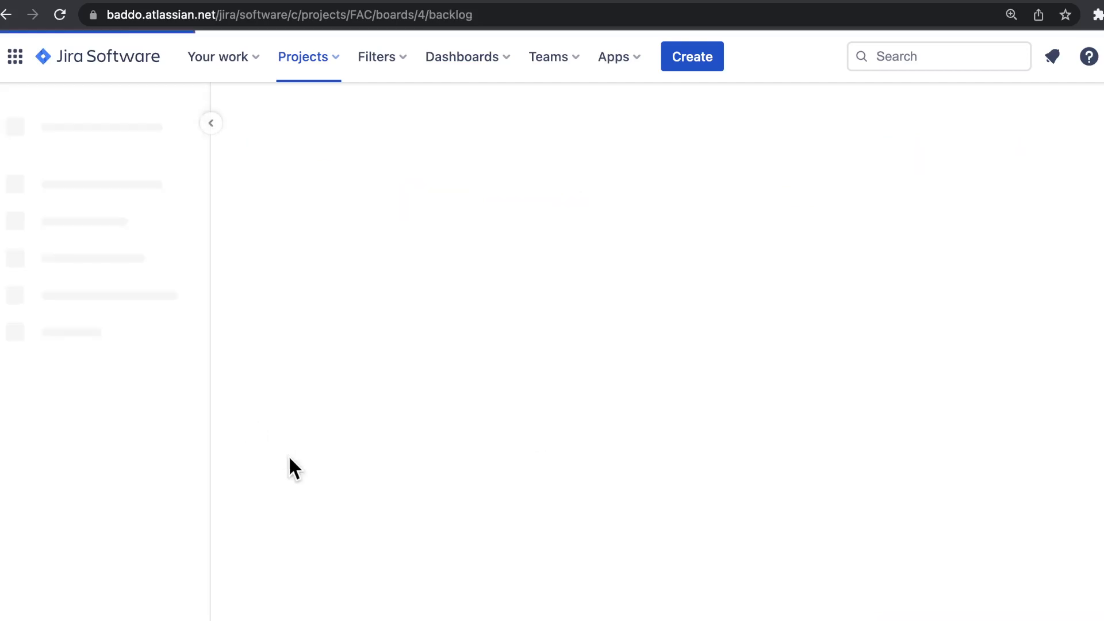
pyautogui.scroll(-1, 418, 498)
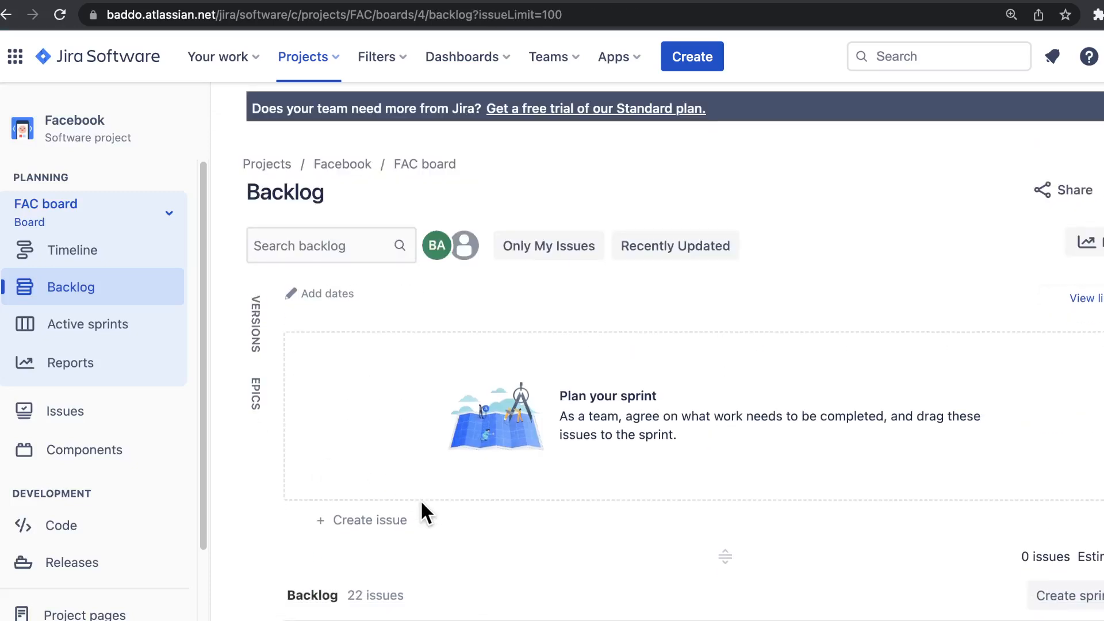
pyautogui.scroll(-2, 425, 510)
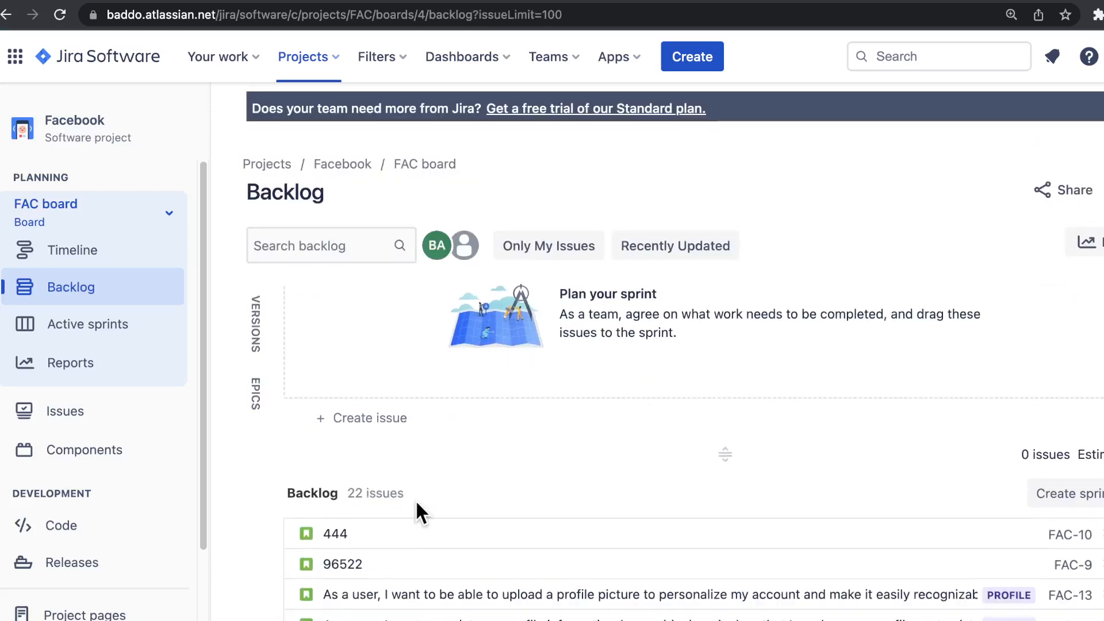
# Show the epics beside the backlog, filtered to Market Place, and set that epic's color to solid red.
pyautogui.click(256, 397)
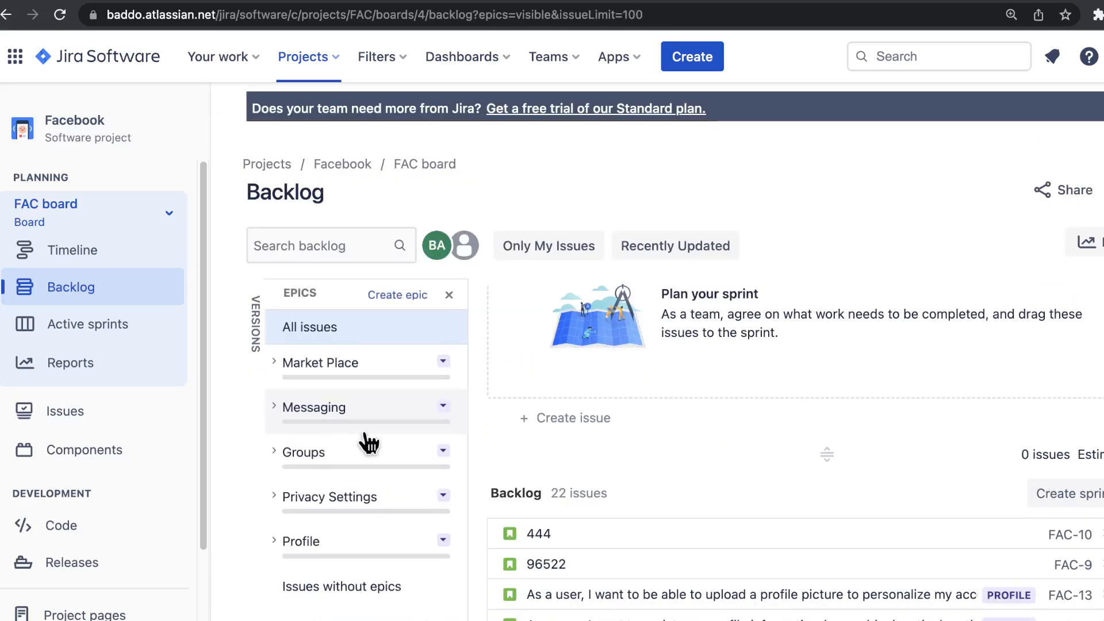
pyautogui.click(350, 372)
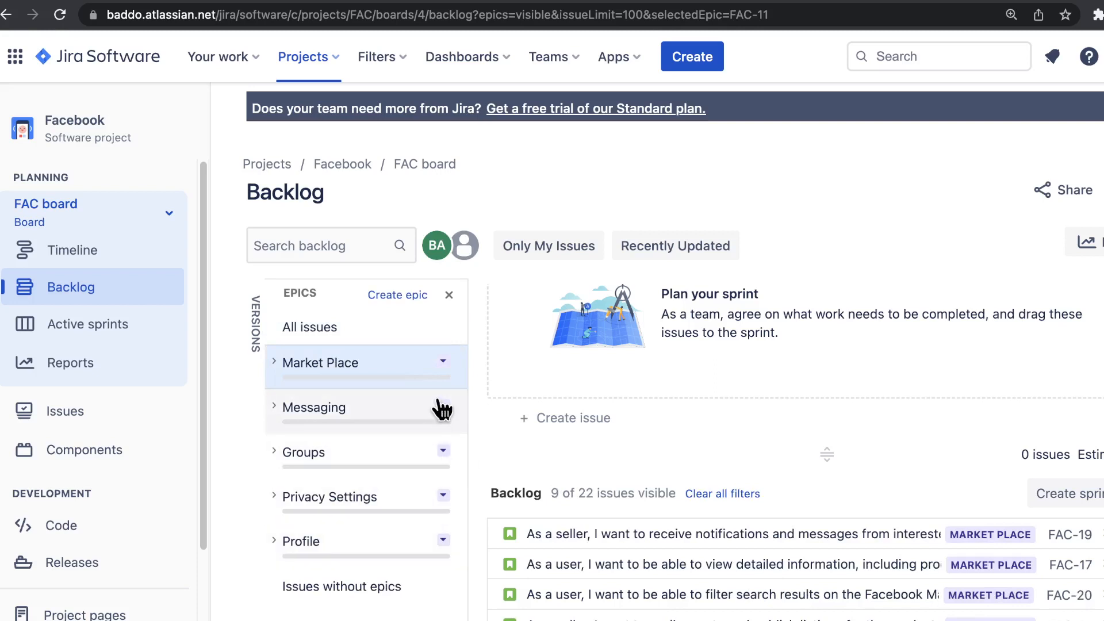
pyautogui.click(443, 362)
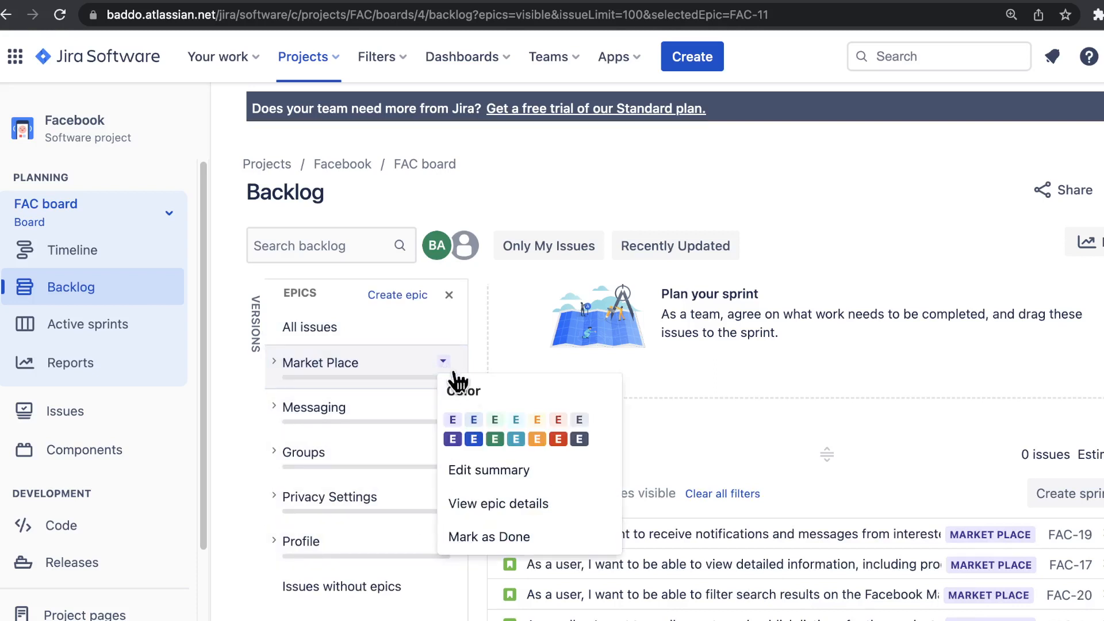
pyautogui.click(557, 440)
# Set the Messaging epic's color to solid orange and the Groups epic's color to solid teal.
pyautogui.click(443, 405)
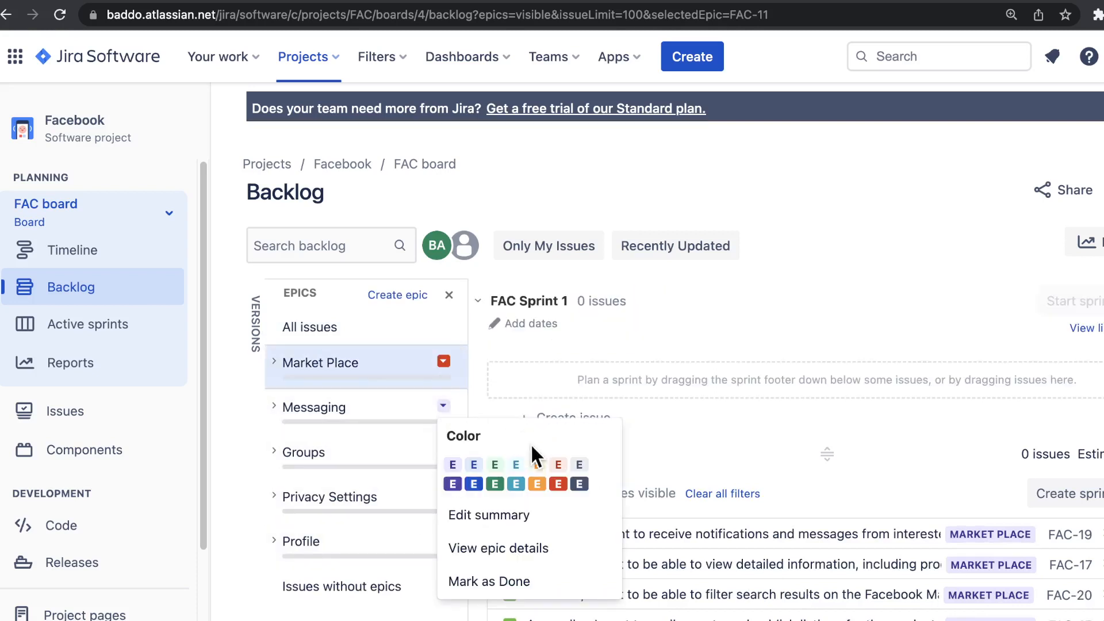
pyautogui.click(537, 485)
pyautogui.click(443, 450)
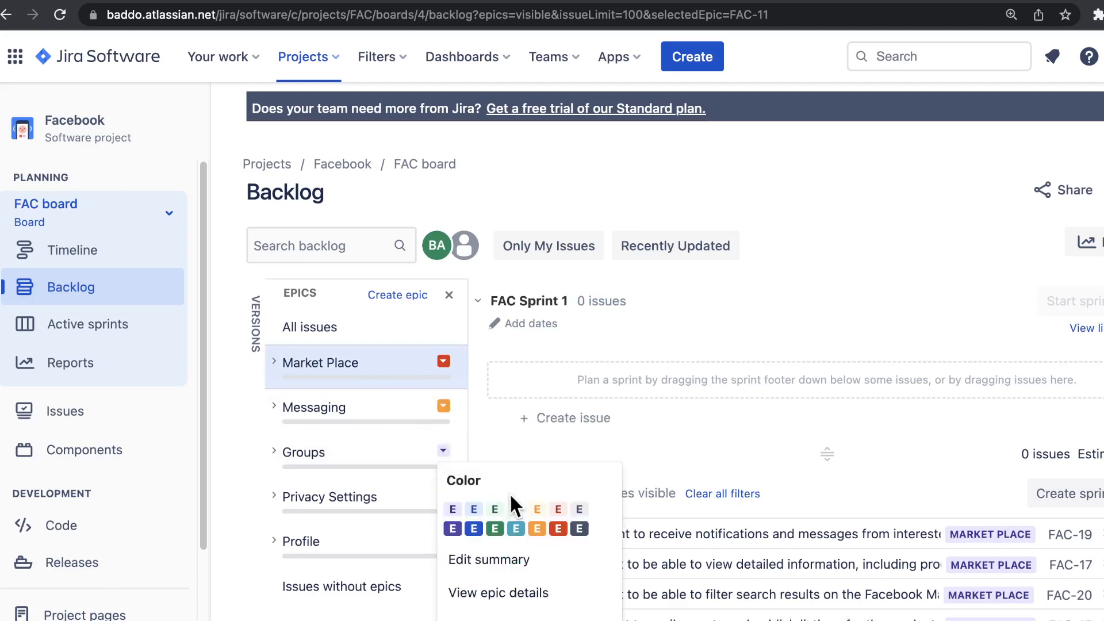
pyautogui.click(516, 528)
# Set the Privacy Settings epic's color to solid blue and the Profile epic's color to solid purple.
pyautogui.click(443, 495)
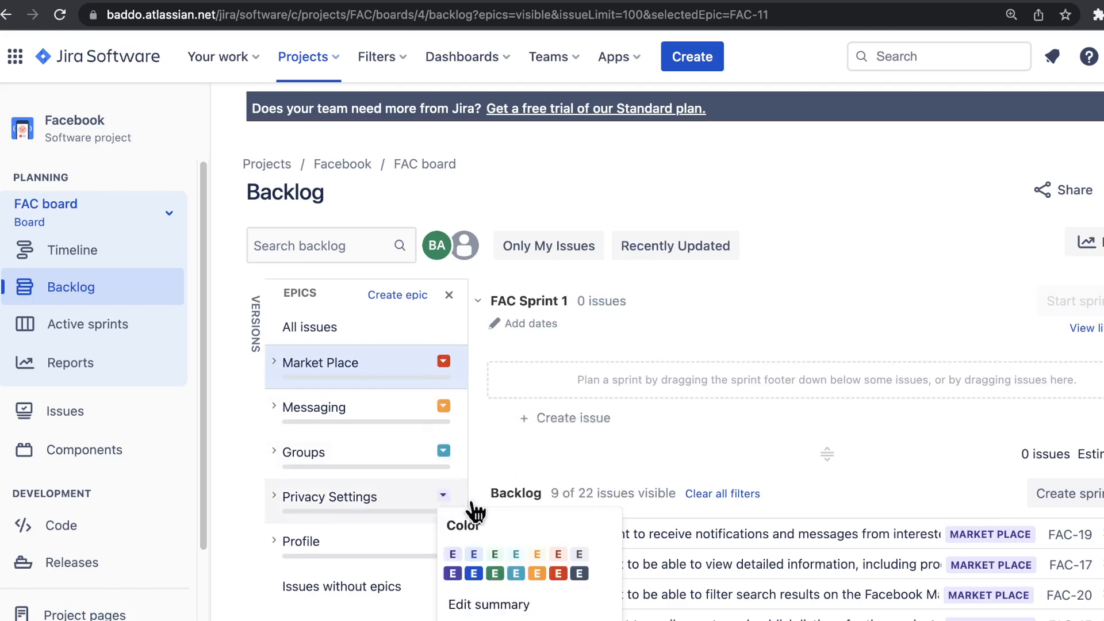
pyautogui.click(474, 573)
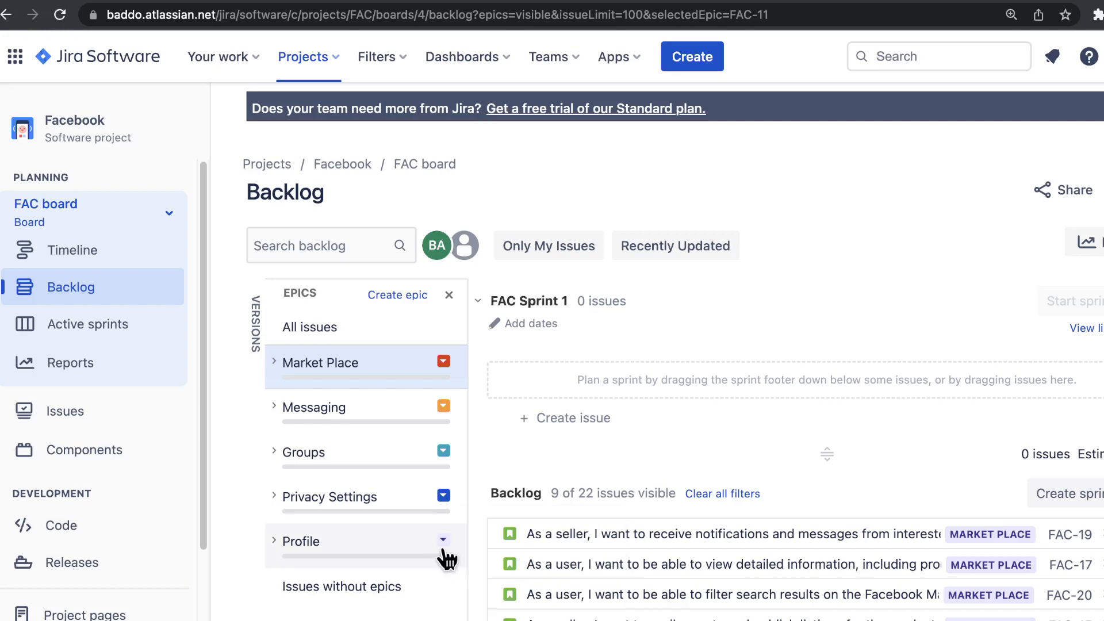
pyautogui.click(444, 540)
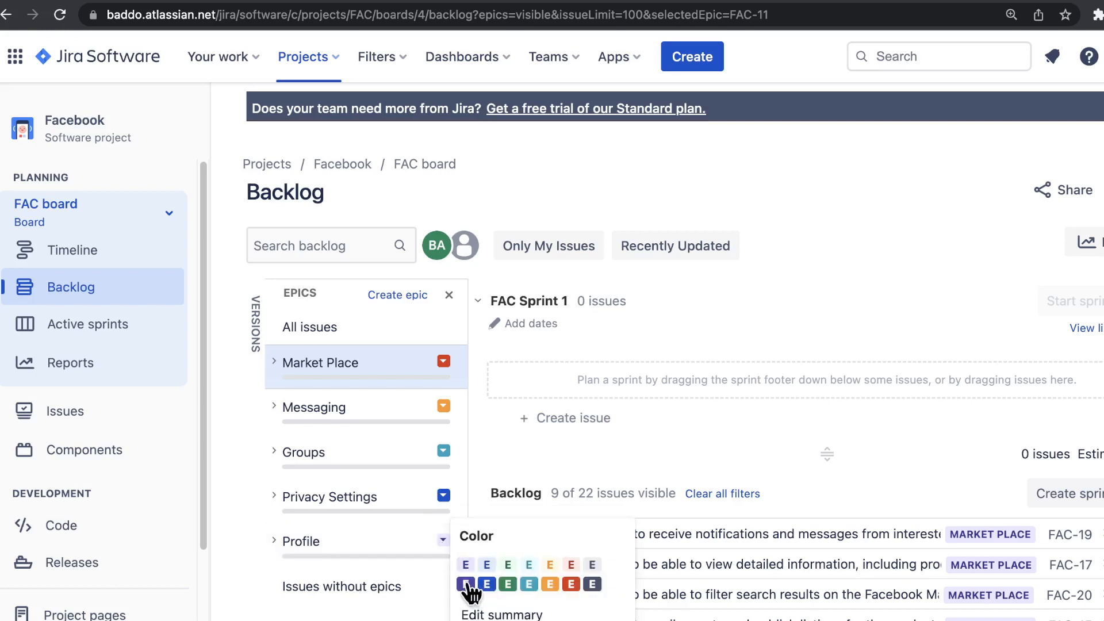
pyautogui.click(466, 584)
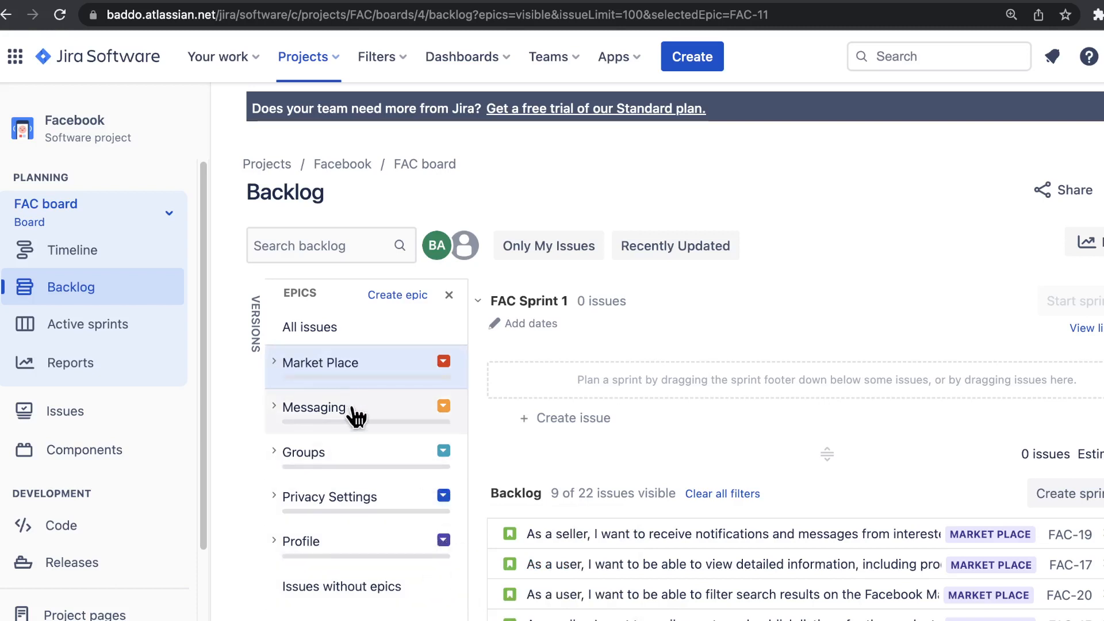
# Filter the backlog by the Profile epic to view its stories, and switch the filter back to Market Place.
pyautogui.click(344, 540)
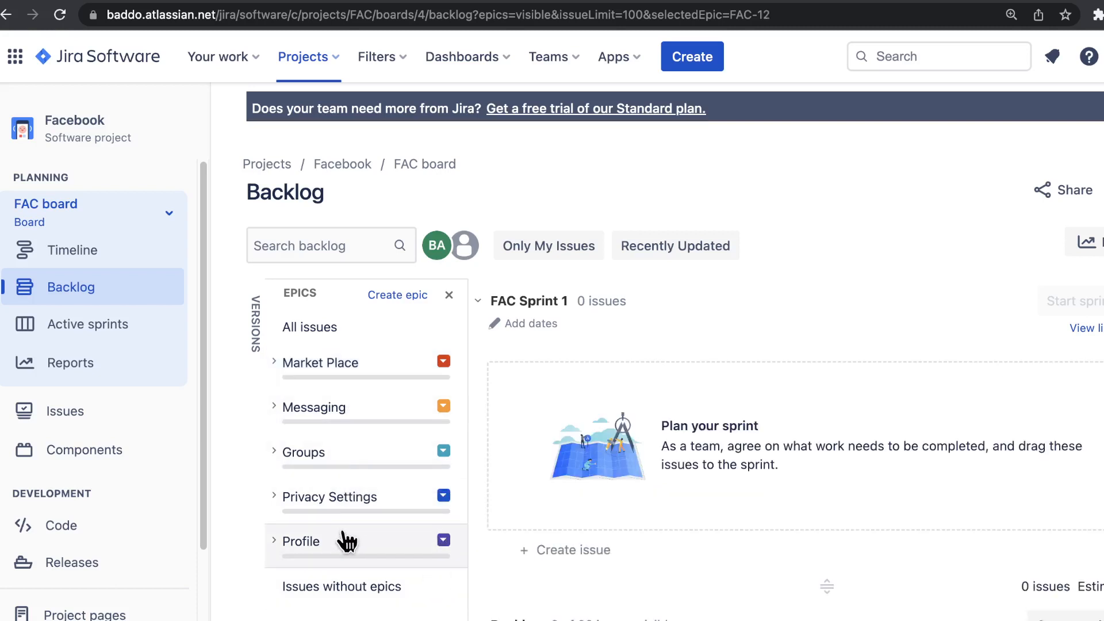
pyautogui.scroll(-3, 649, 506)
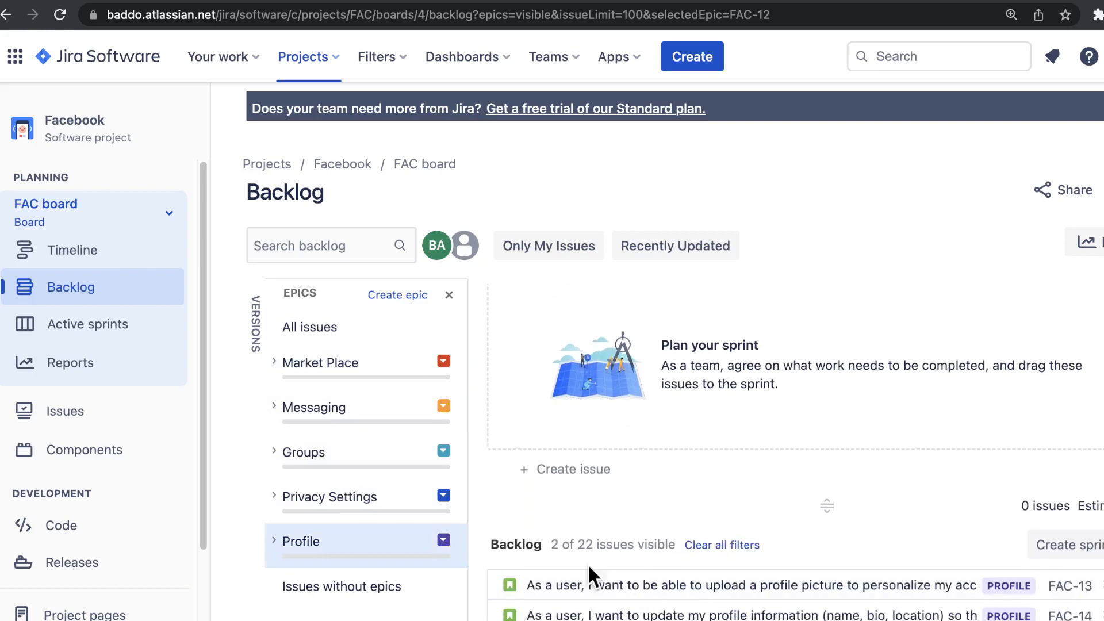
pyautogui.click(356, 368)
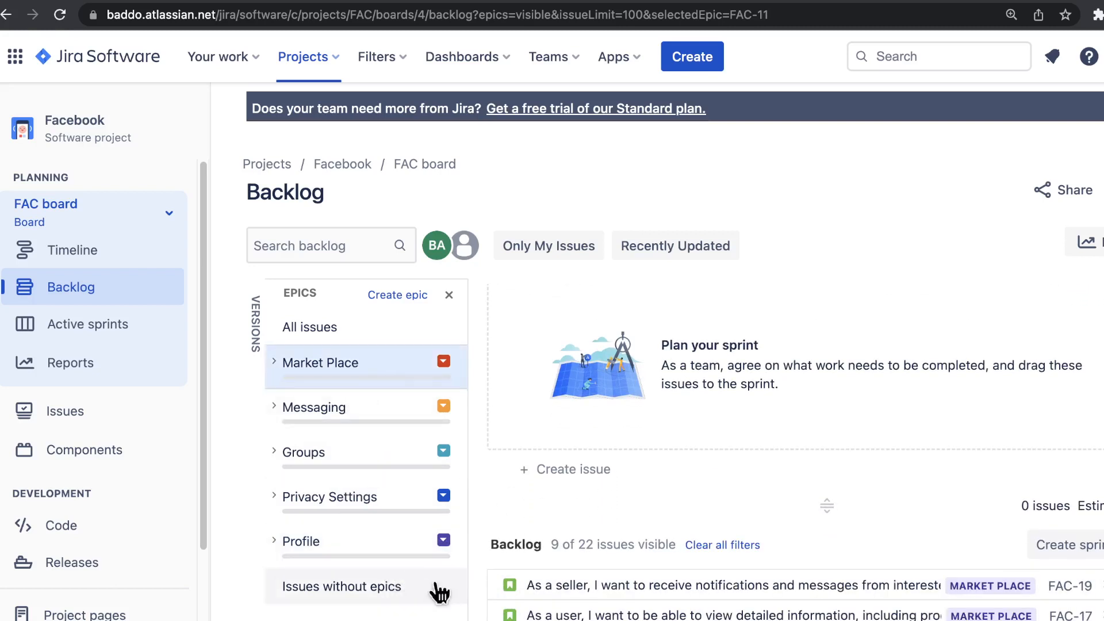